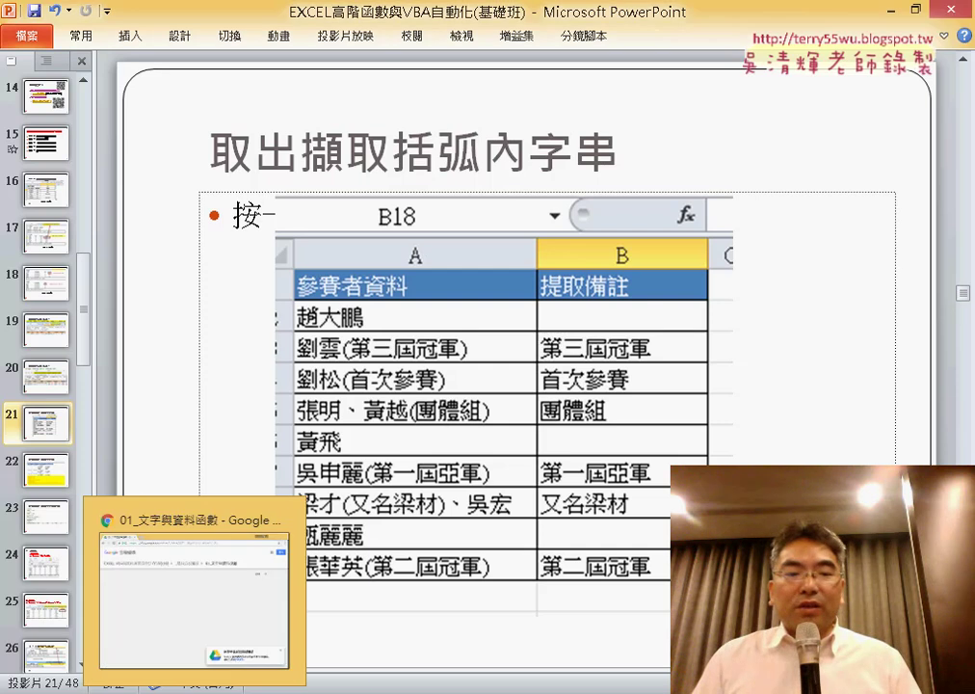
Switch from PowerPoint slide 21 to the Chrome window showing the Google Drive folder
left_click(194, 640)
Go up to _雲端白板畫面, open the 01_文字與資料函數 folder, and reload the page
left_click(17, 46)
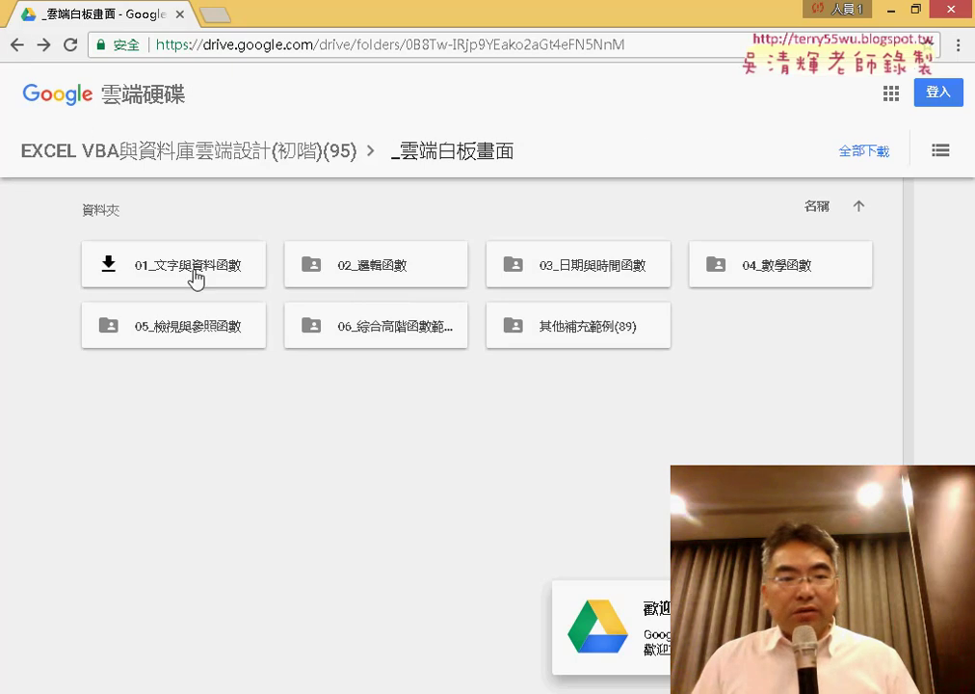
double_click(194, 272)
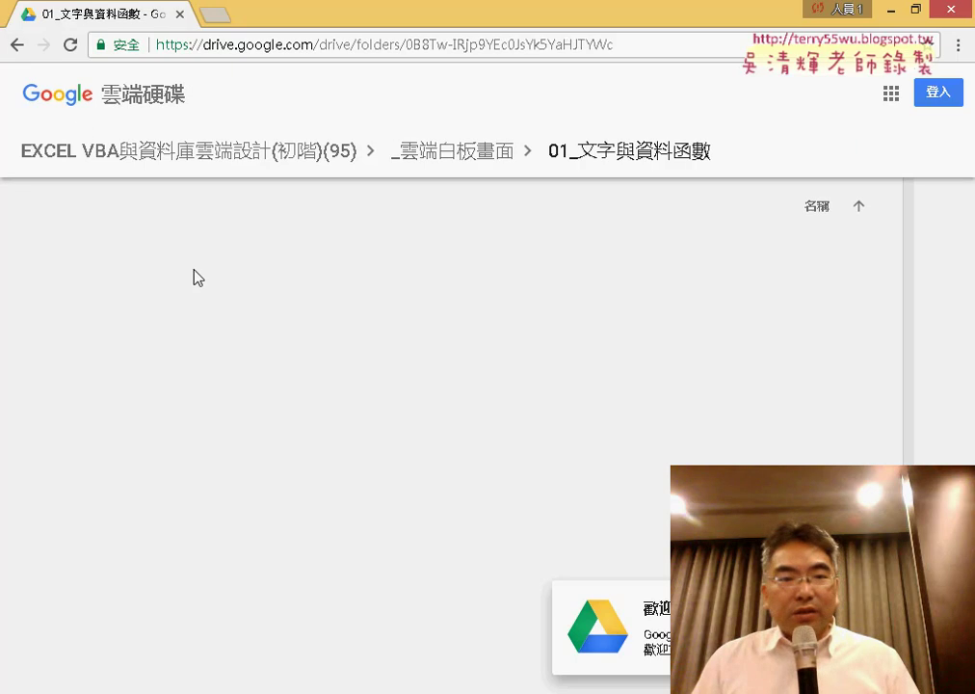
left_click(69, 45)
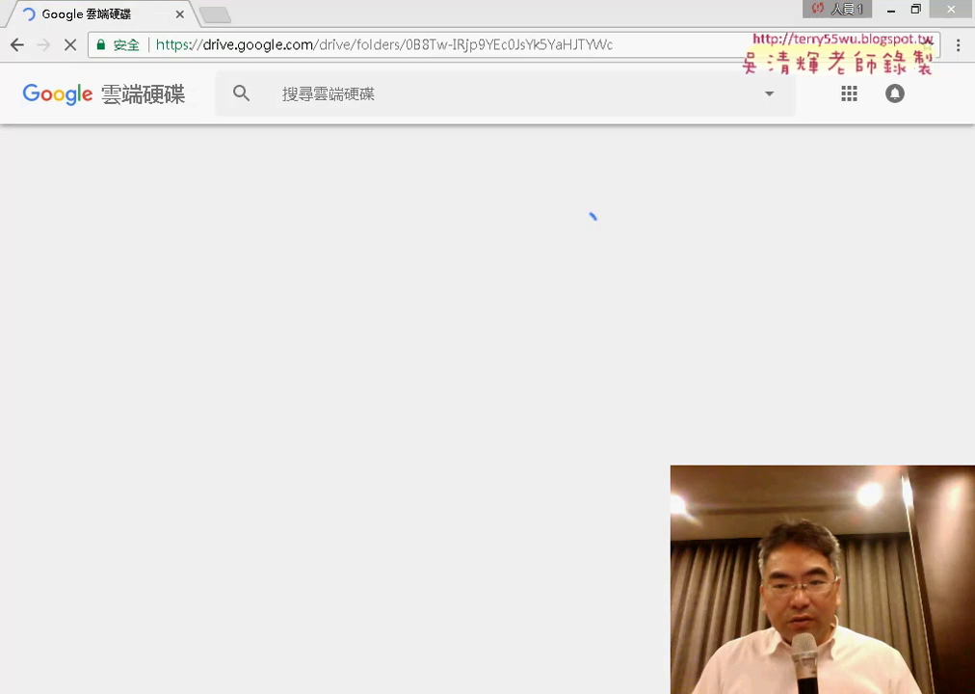
Connect the laptop to the Coolpad Wi-Fi hotspot
left_click(826, 347)
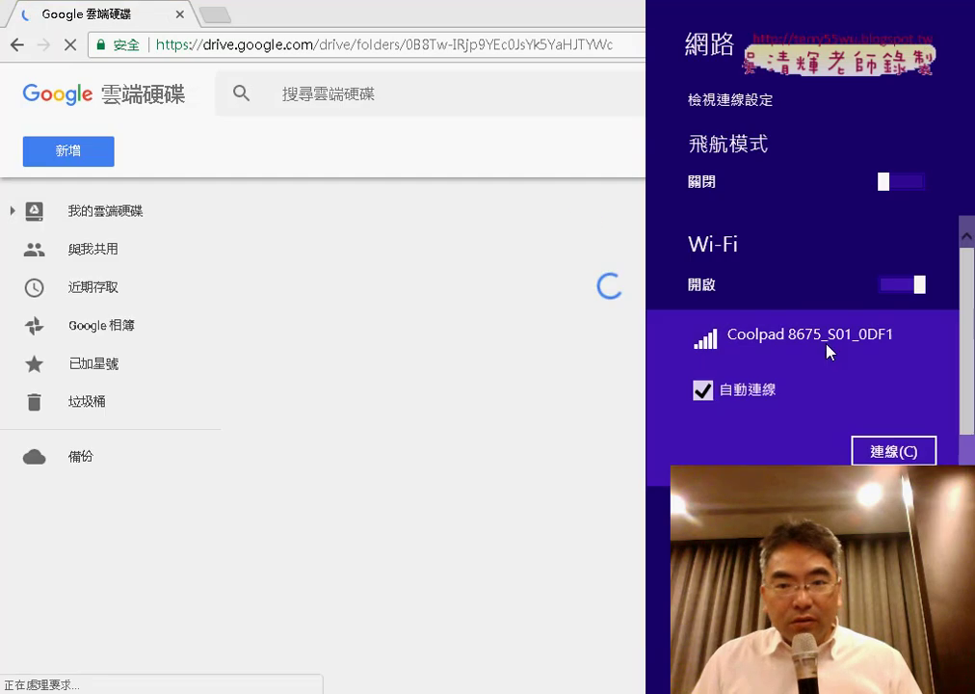
left_click(893, 450)
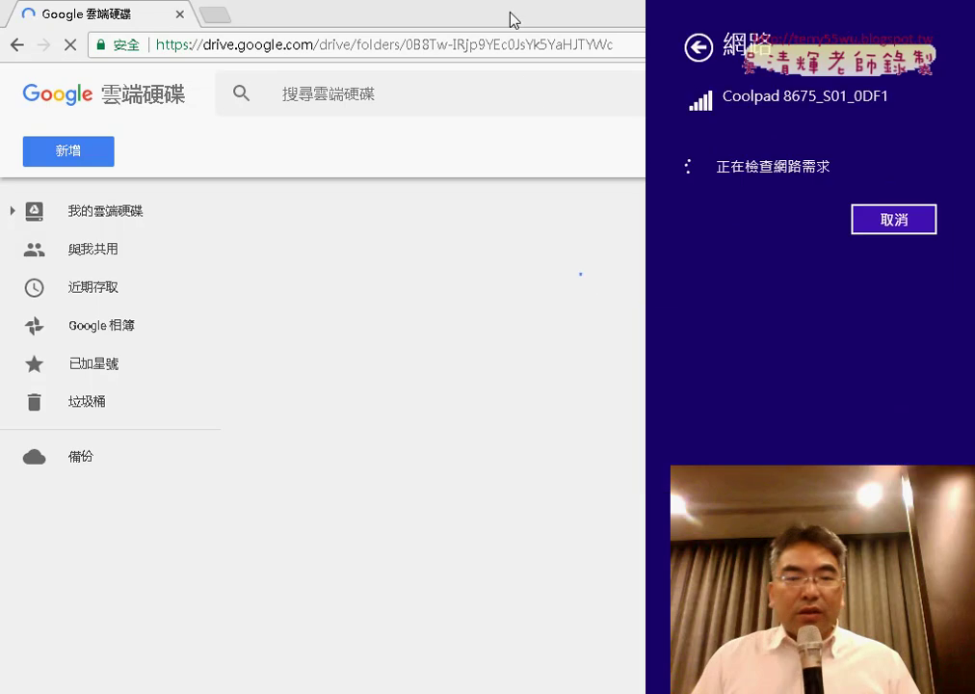
left_click(514, 20)
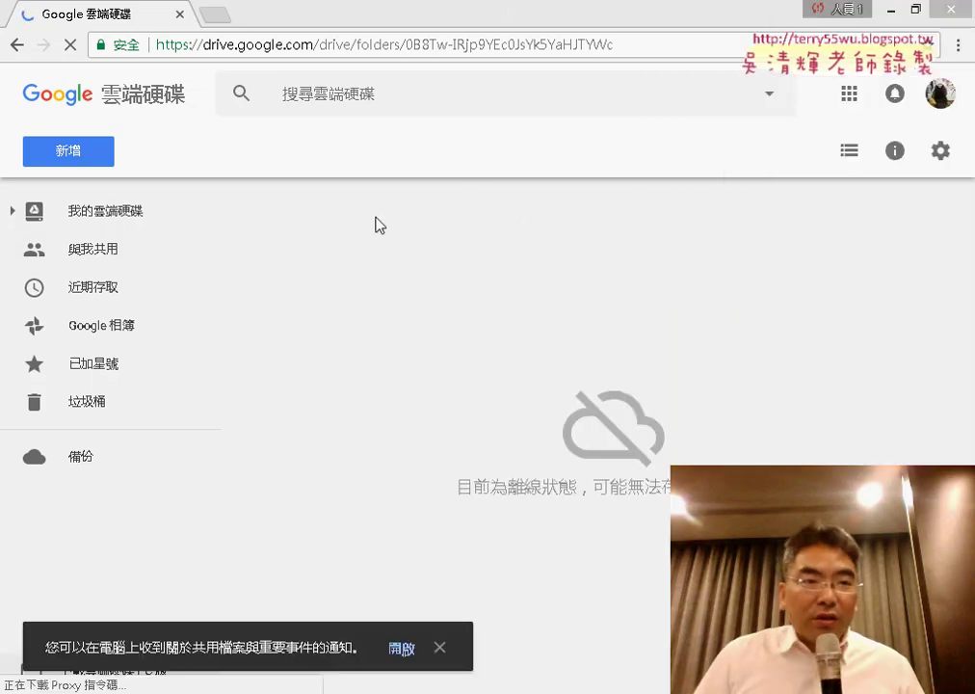
Check the Wi-Fi connection, return to the course's main Drive folder, then switch back to PowerPoint
left_click(16, 44)
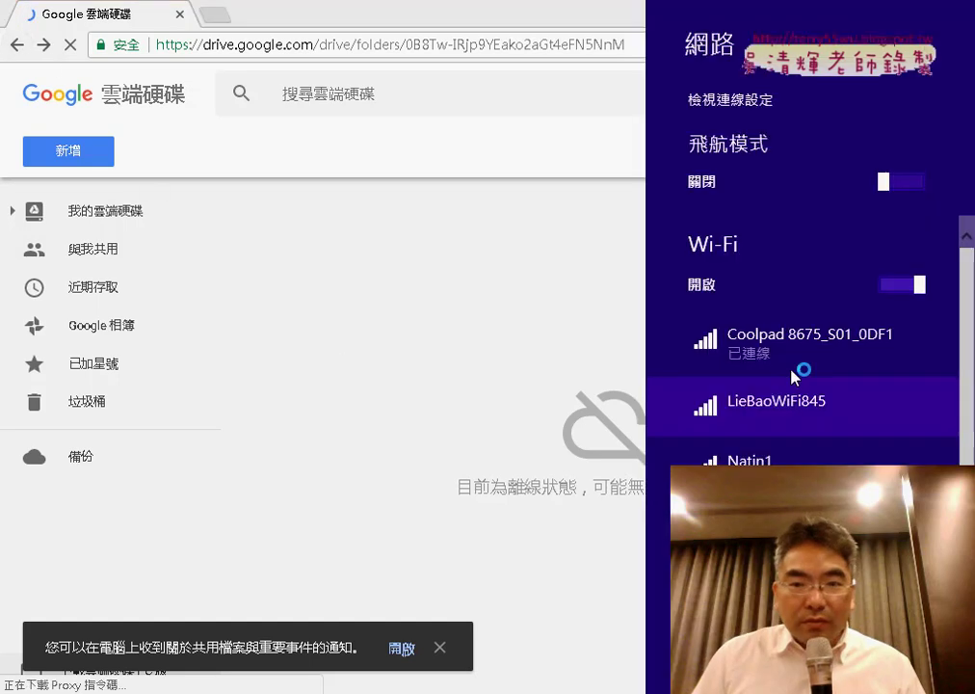
left_click(370, 8)
left_click(16, 44)
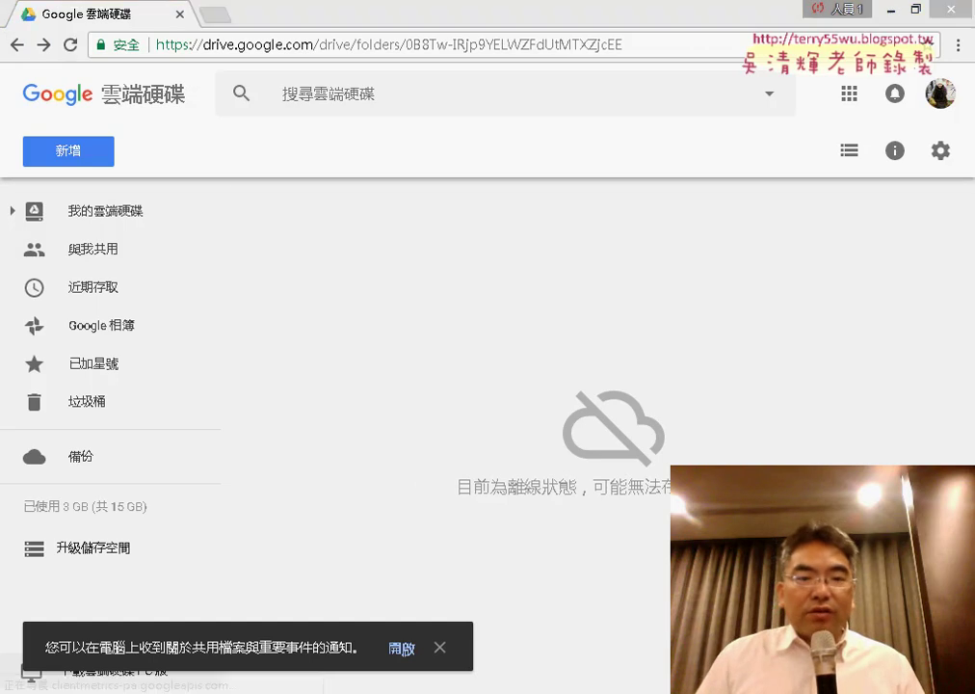
key("alt+Tab")
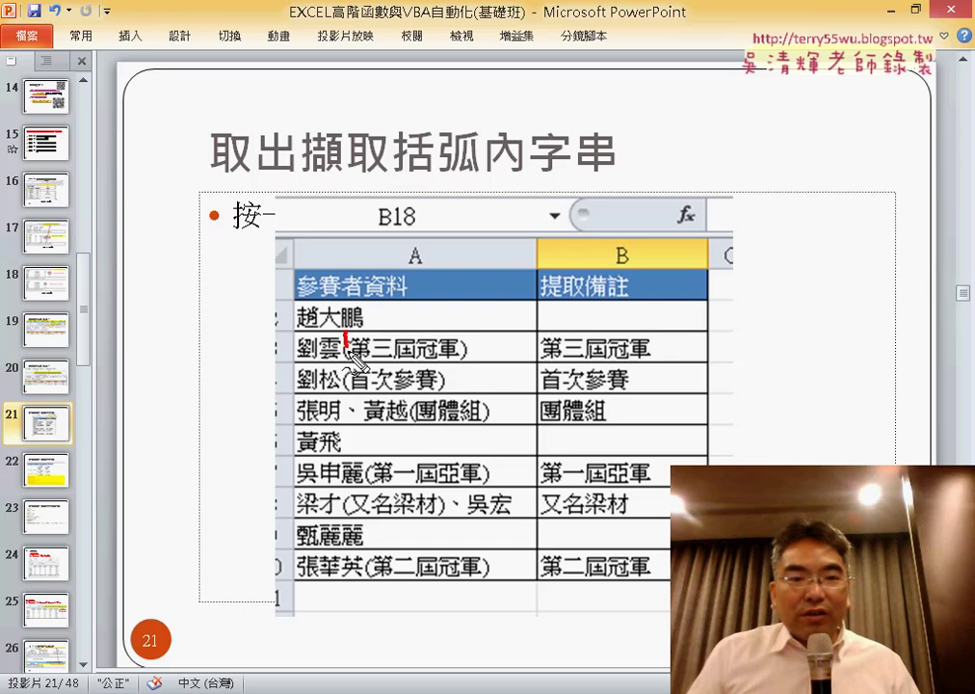
Mark A3's '(' with +1, underline 第三屆冠軍, draw an arrow into column B, then erase the ink
left_click_drag(345, 332, 348, 364)
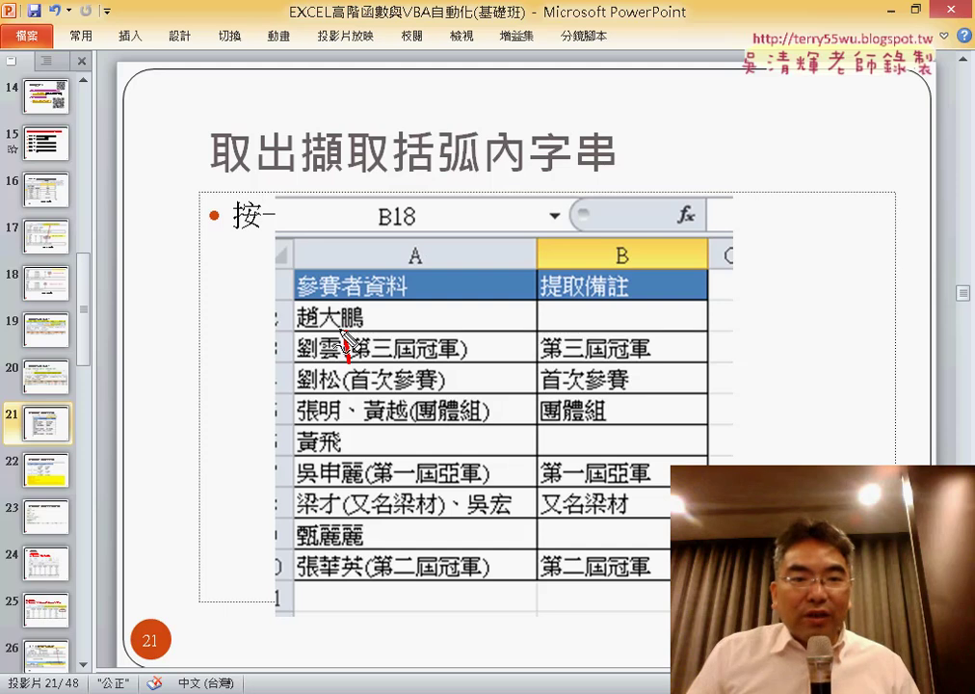
left_click_drag(367, 279, 367, 314)
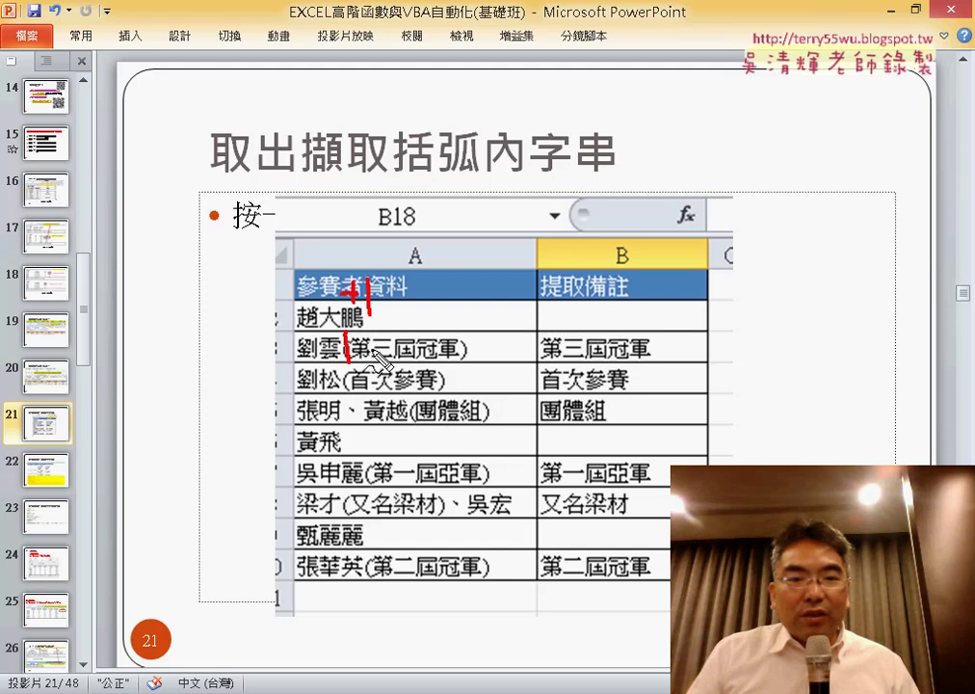
left_click_drag(367, 361, 433, 369)
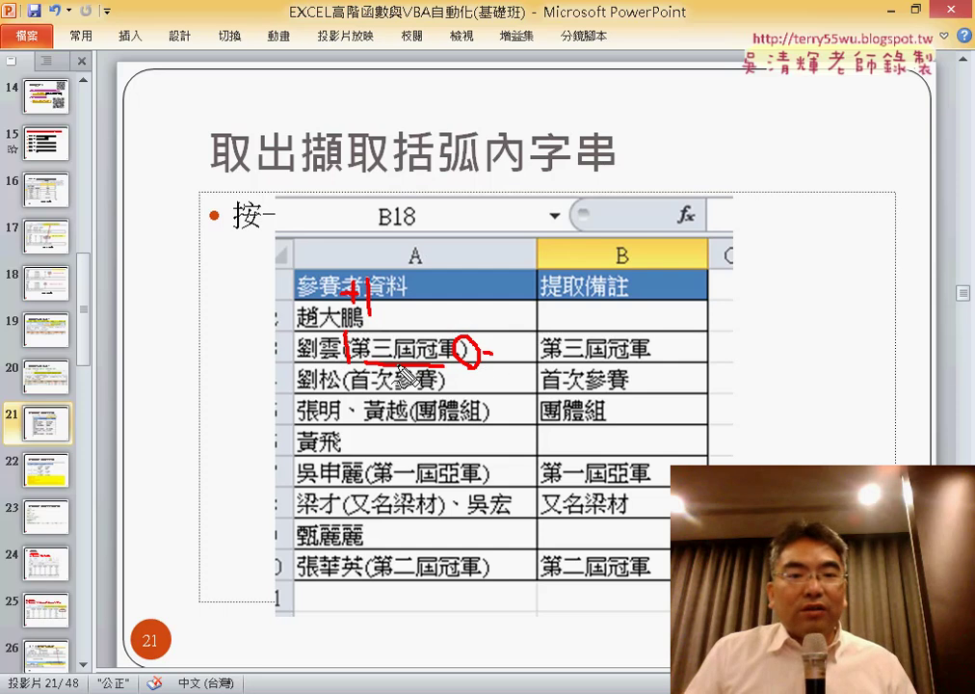
mouse_move(436, 334)
left_mouse_down()
mouse_move(444, 292)
mouse_move(592, 331)
mouse_move(598, 319)
left_mouse_up()
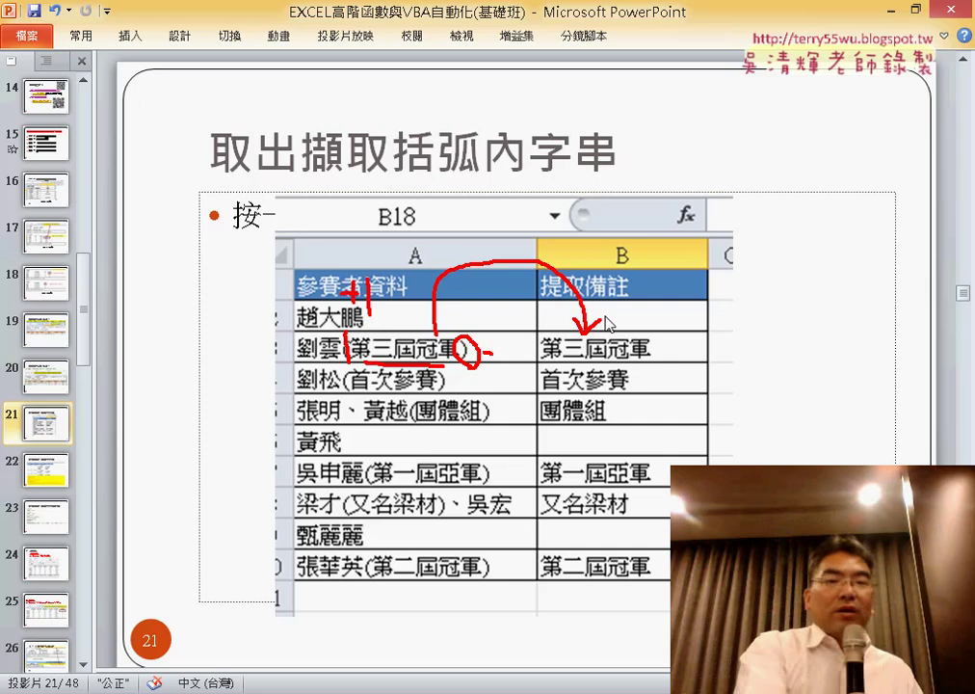
key("e")
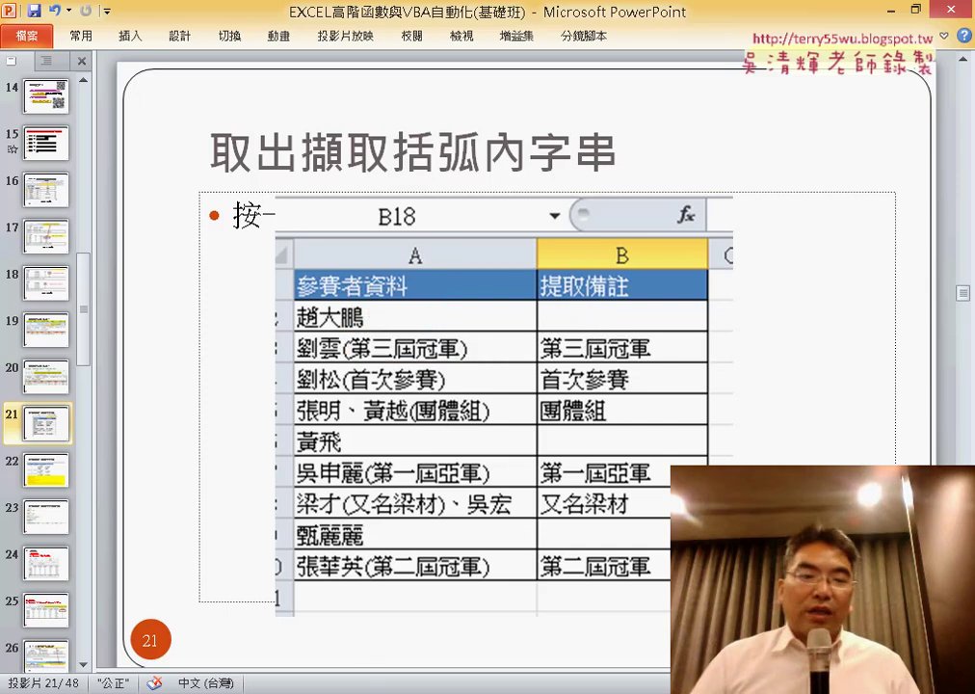
left_click(189, 623)
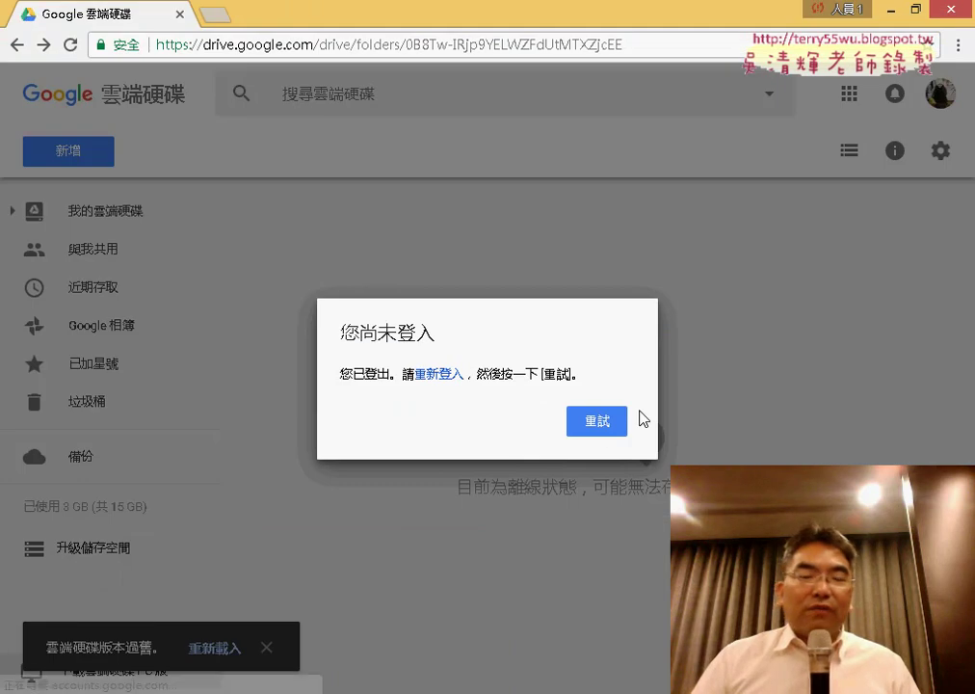
Get past the signed-out message and reopen the course's Drive folder page
left_click(613, 423)
left_click(17, 45)
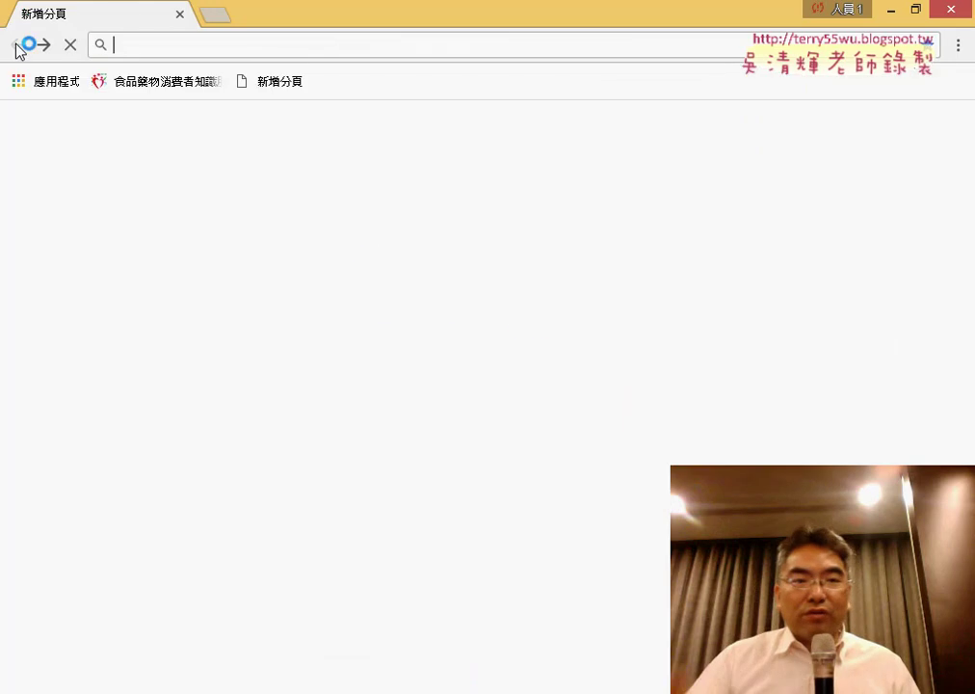
left_click(43, 45)
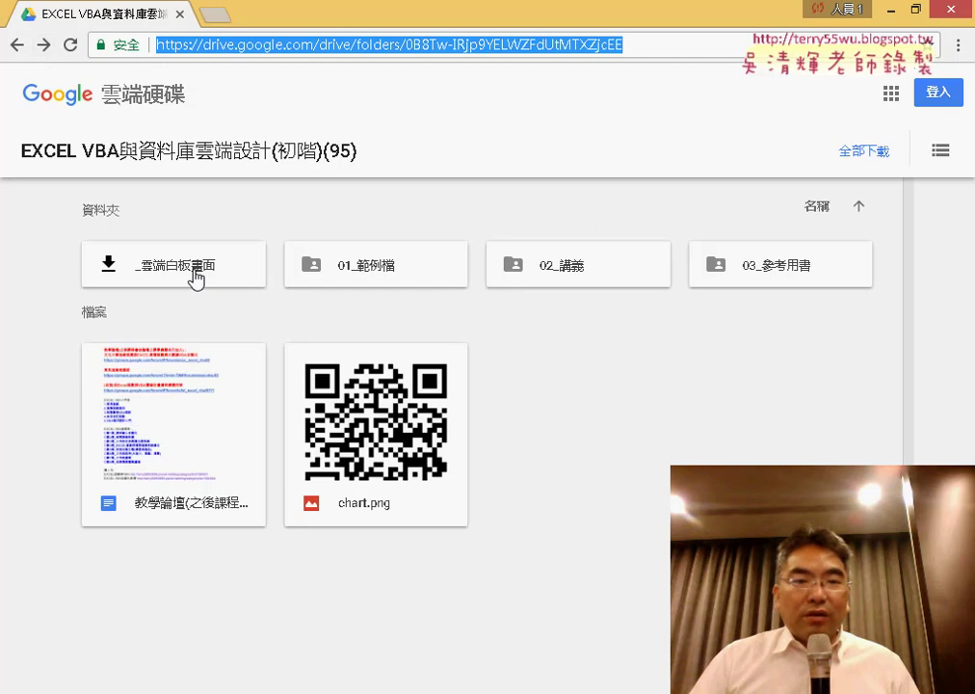
Open _雲端白板畫面 then 01_文字與資料函數, and preview 151擷取括弧中字串.xlsx
left_click(193, 272)
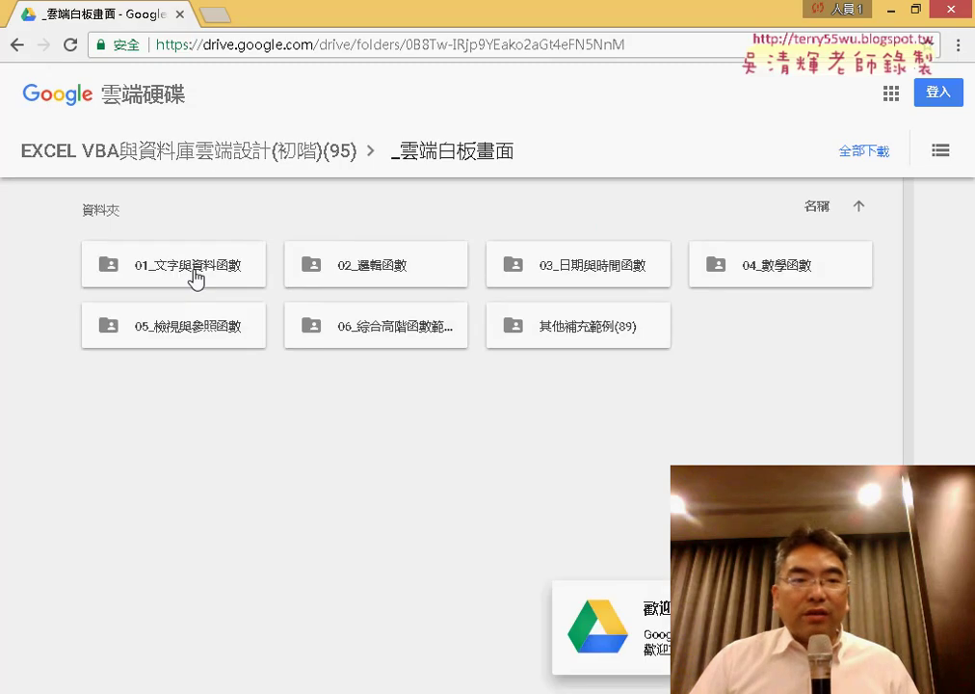
double_click(196, 270)
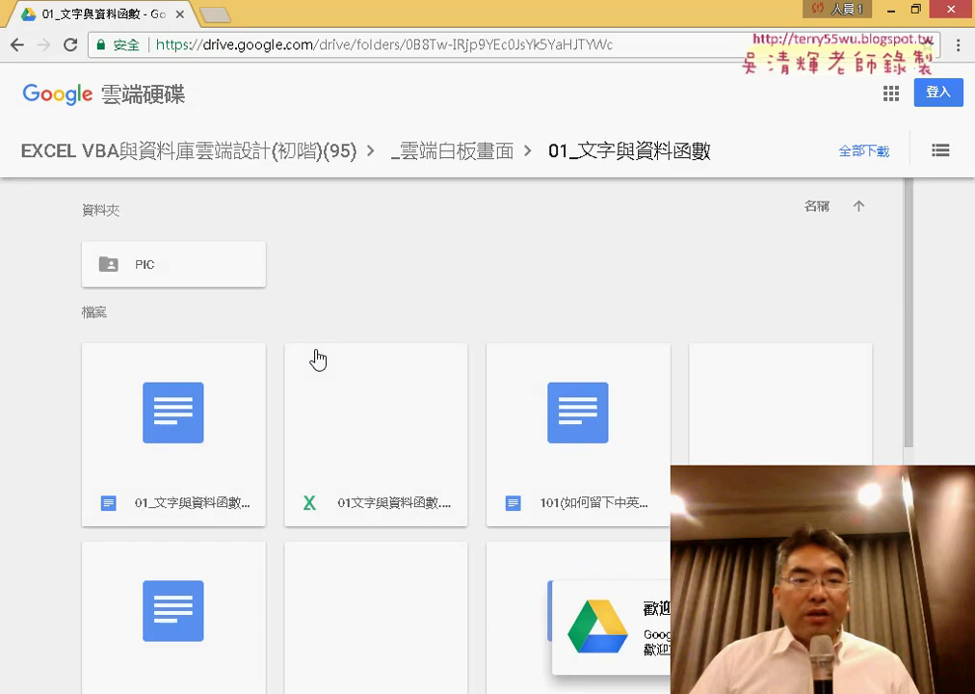
scroll(348, 399, "down", 2)
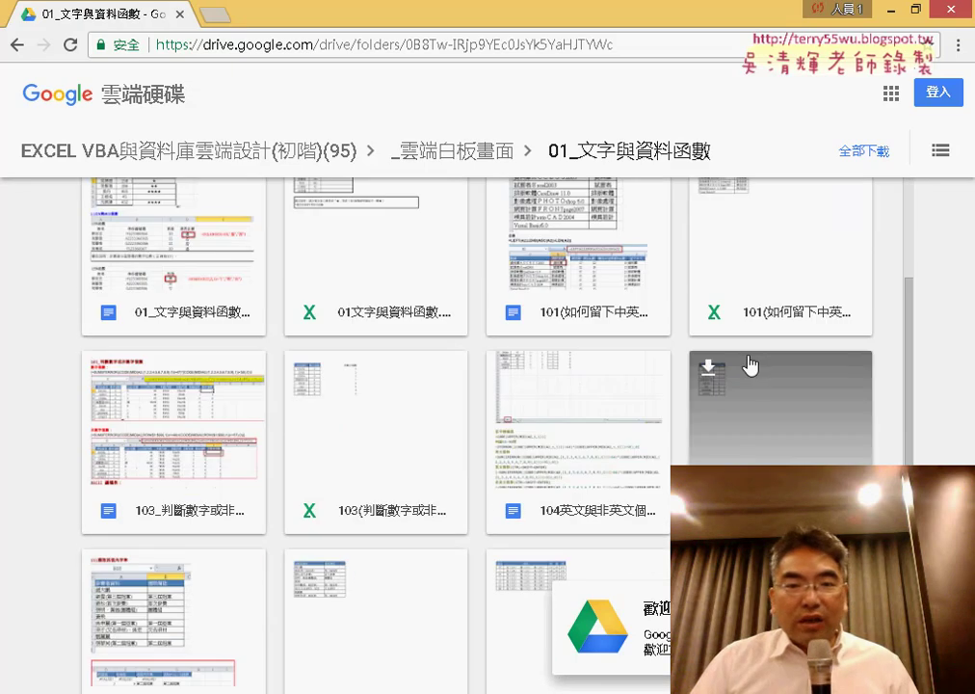
scroll(752, 366, "down", 3)
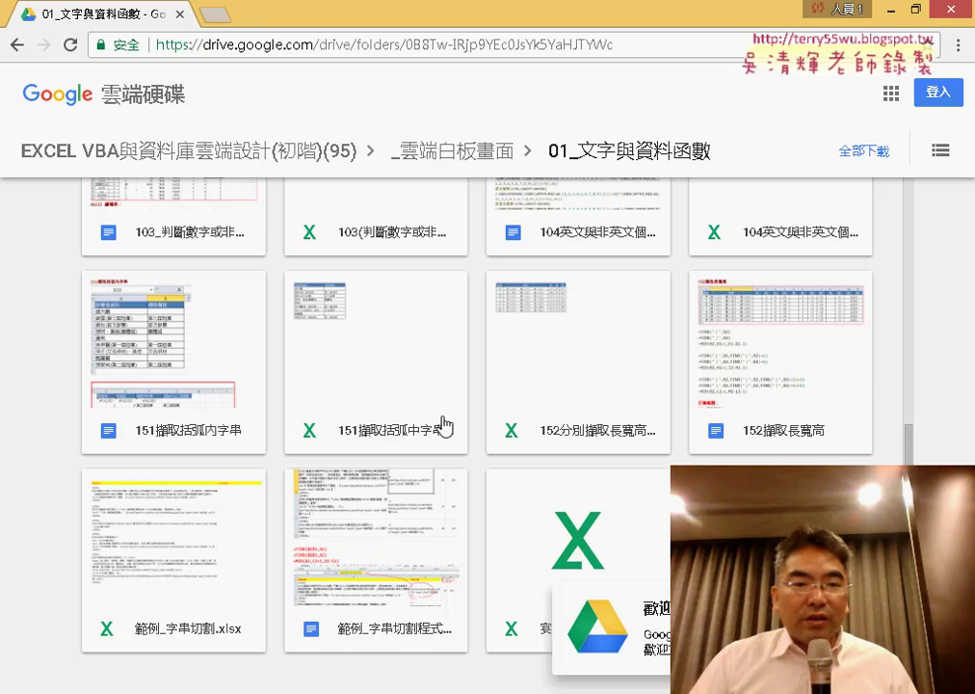
double_click(333, 435)
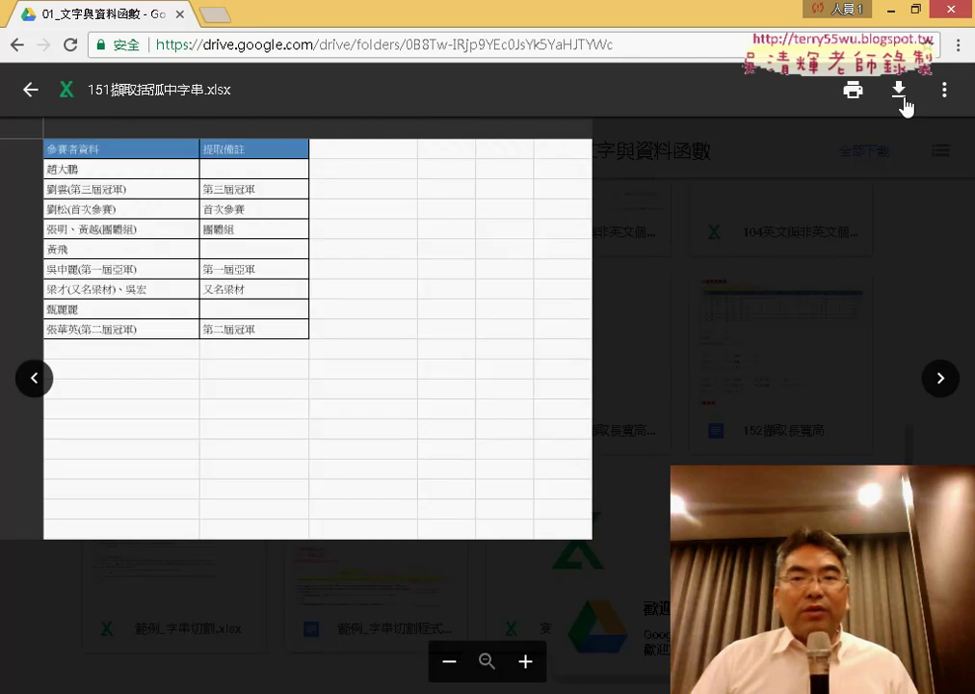
Download 151擷取括弧中字串.xlsx, open it from the download bar, and minimize Chrome
left_click(903, 96)
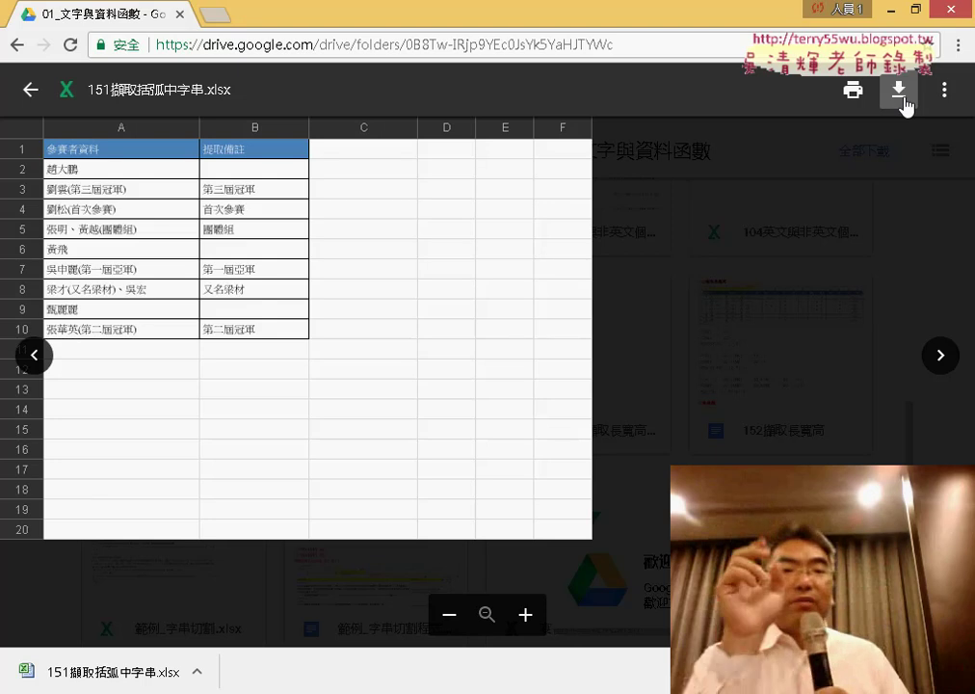
left_click(198, 671)
left_click(275, 556)
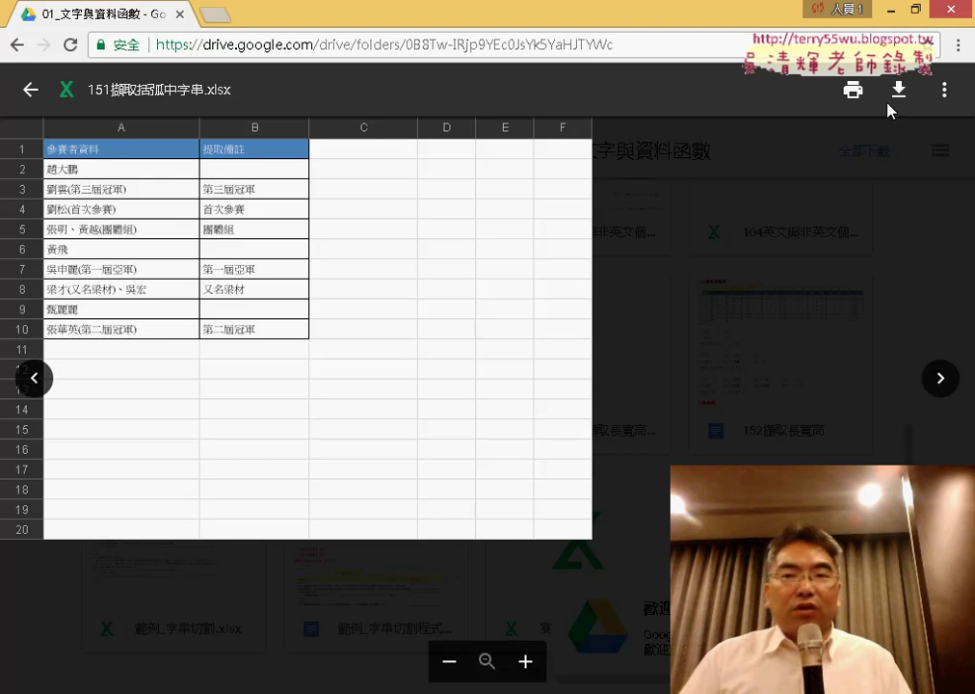
left_click(883, 8)
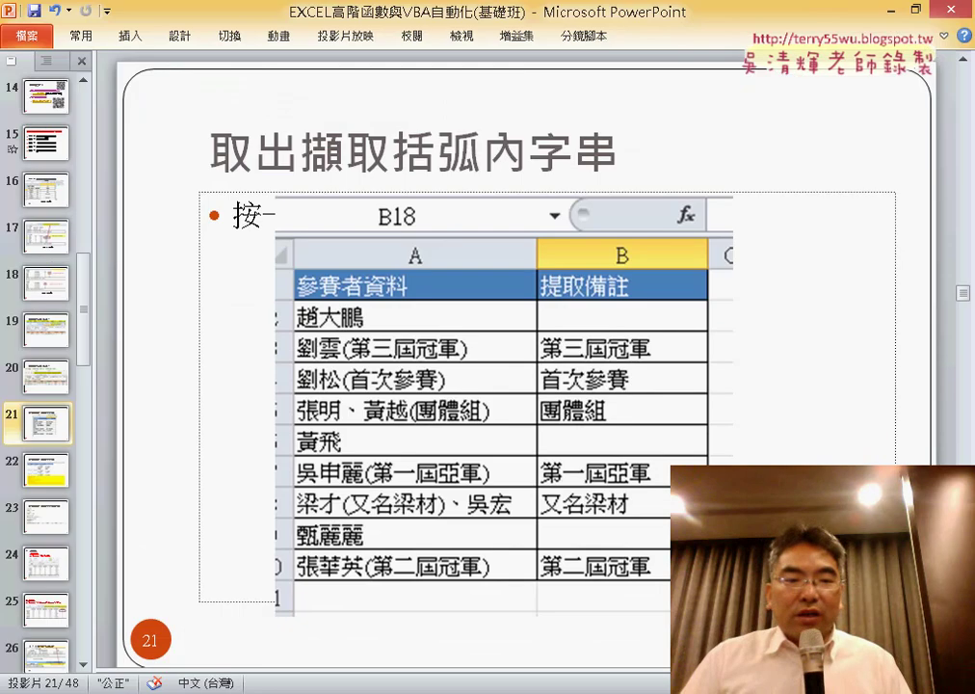
In the Excel workbook, delete the extraction formulas in B2:B10 and narrow column C
left_click(320, 646)
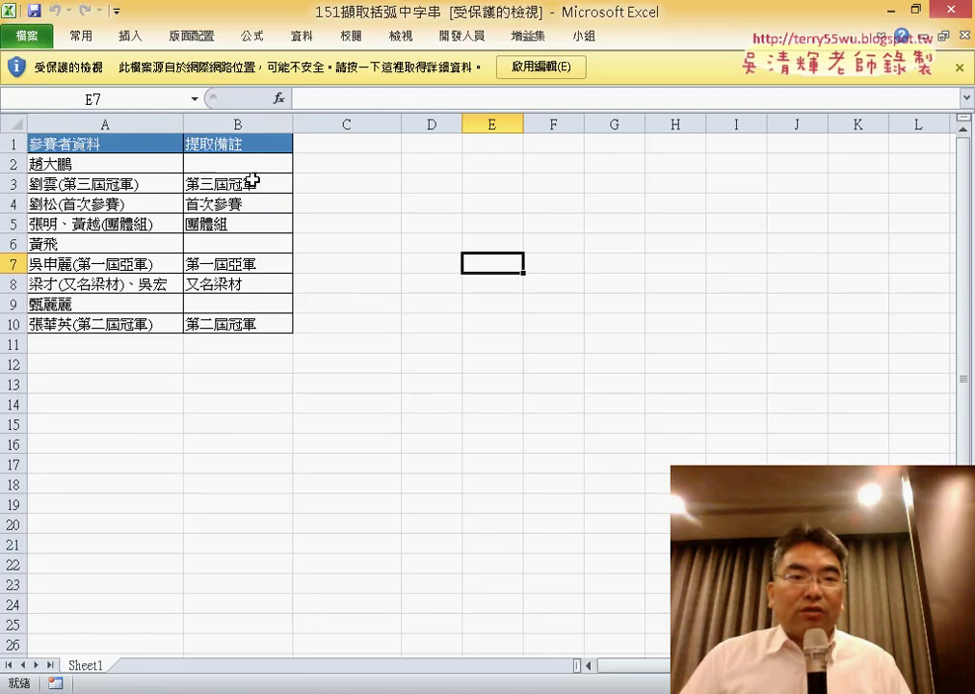
left_click_drag(246, 164, 253, 244)
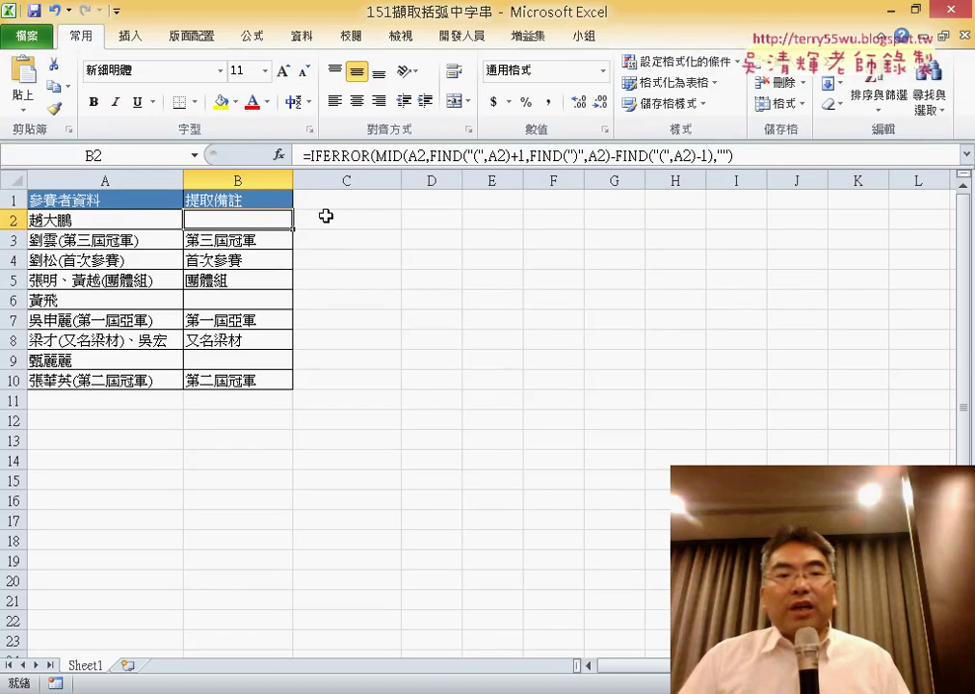
left_click_drag(243, 214, 242, 382)
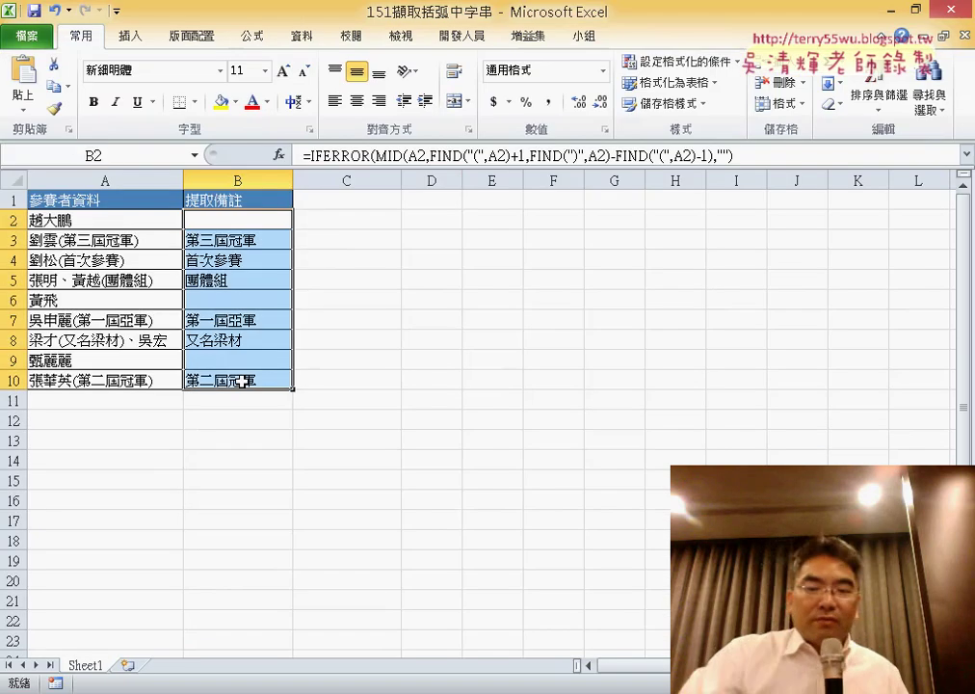
key("Delete")
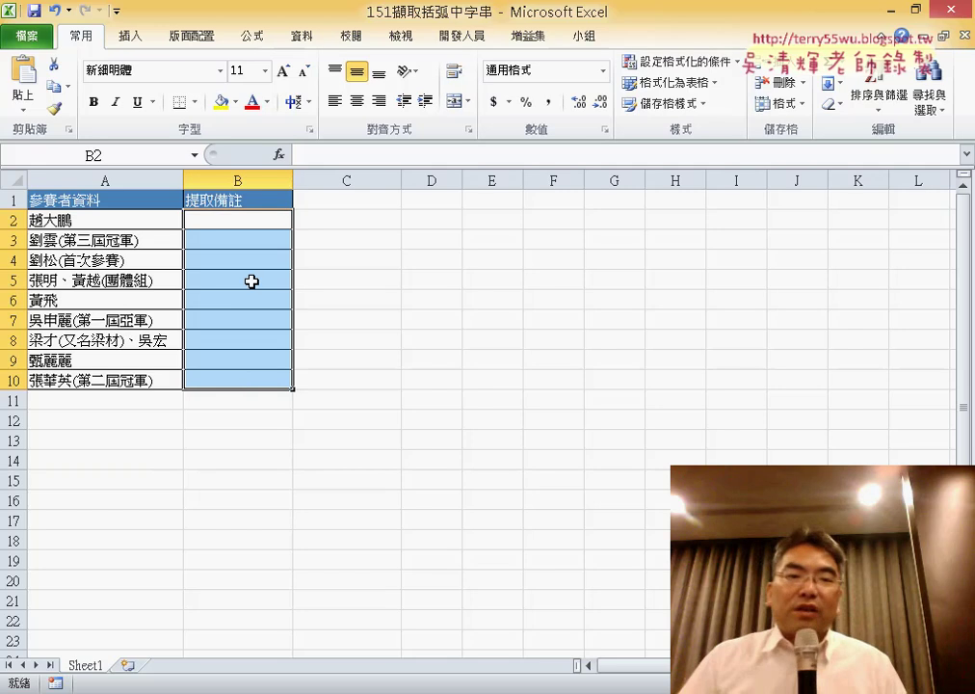
left_click_drag(401, 180, 328, 180)
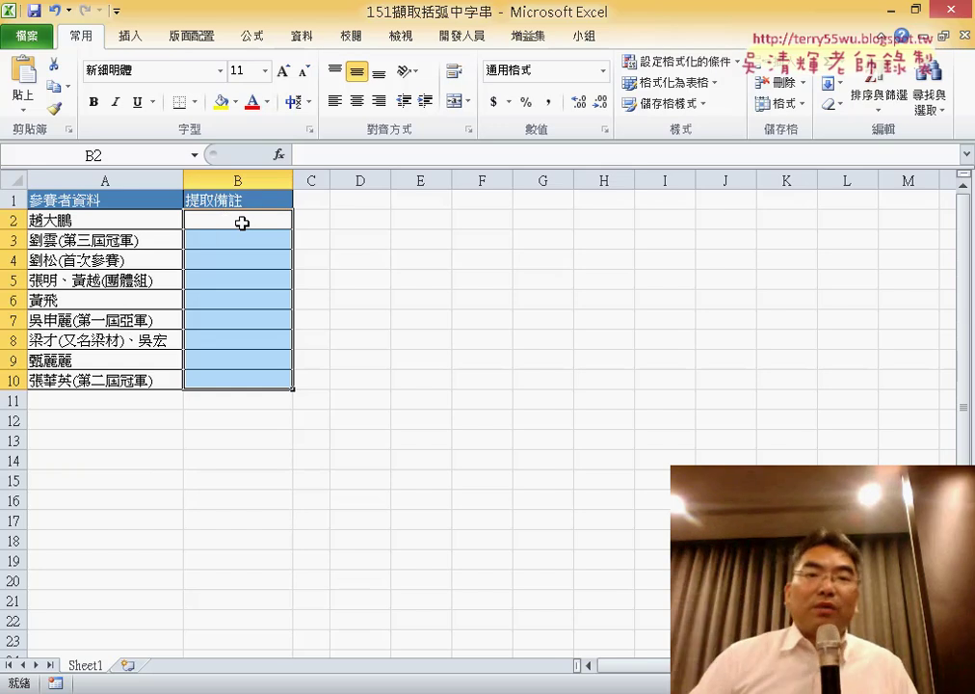
Select D2 and insert the FIND function through the Insert Function dialog
left_click(367, 223)
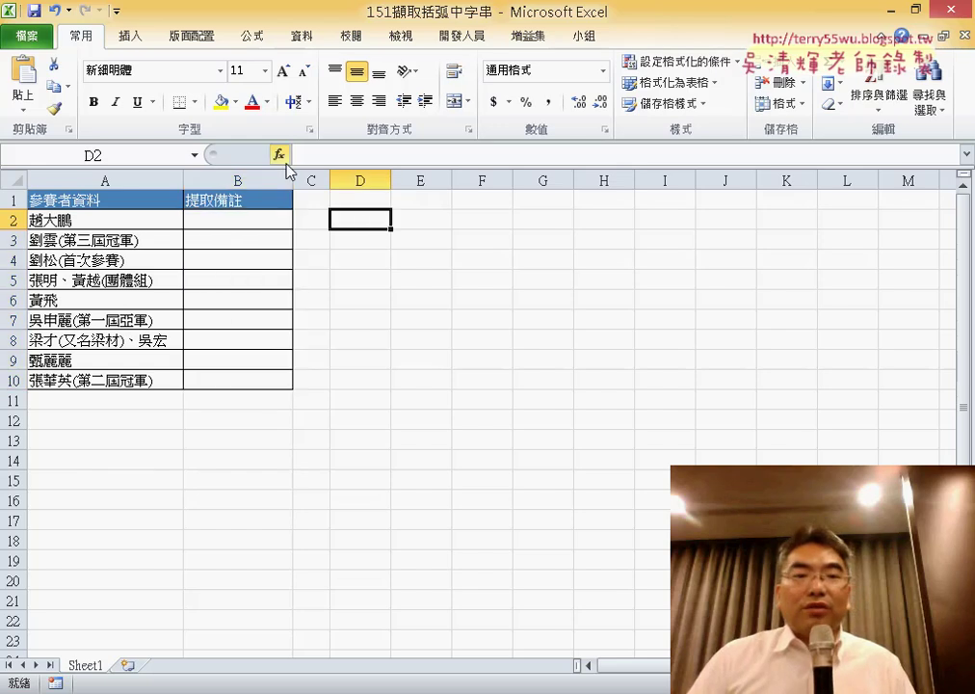
left_click(282, 159)
left_click_drag(455, 347, 548, 107)
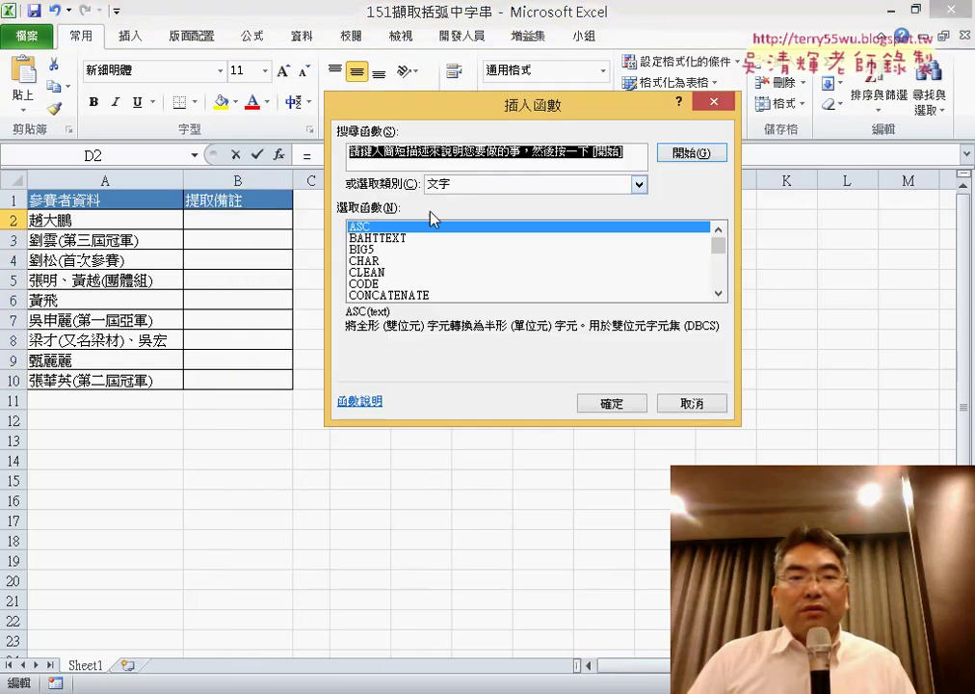
mouse_move(720, 255)
left_mouse_down()
mouse_move(724, 268)
mouse_move(697, 269)
left_mouse_up()
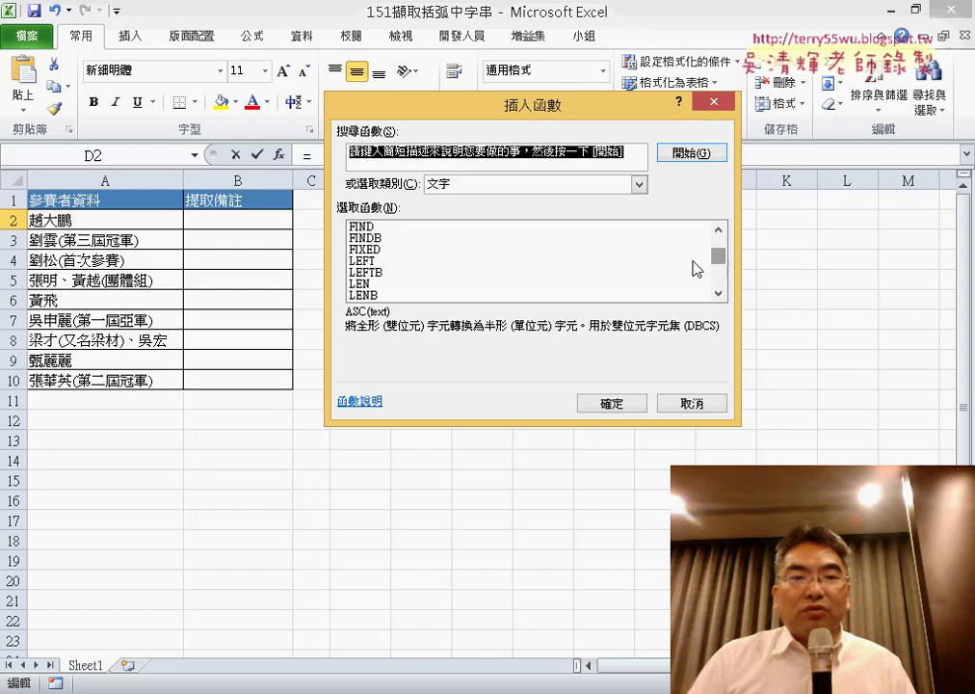
left_click(717, 292)
left_click(718, 293)
left_click(718, 293)
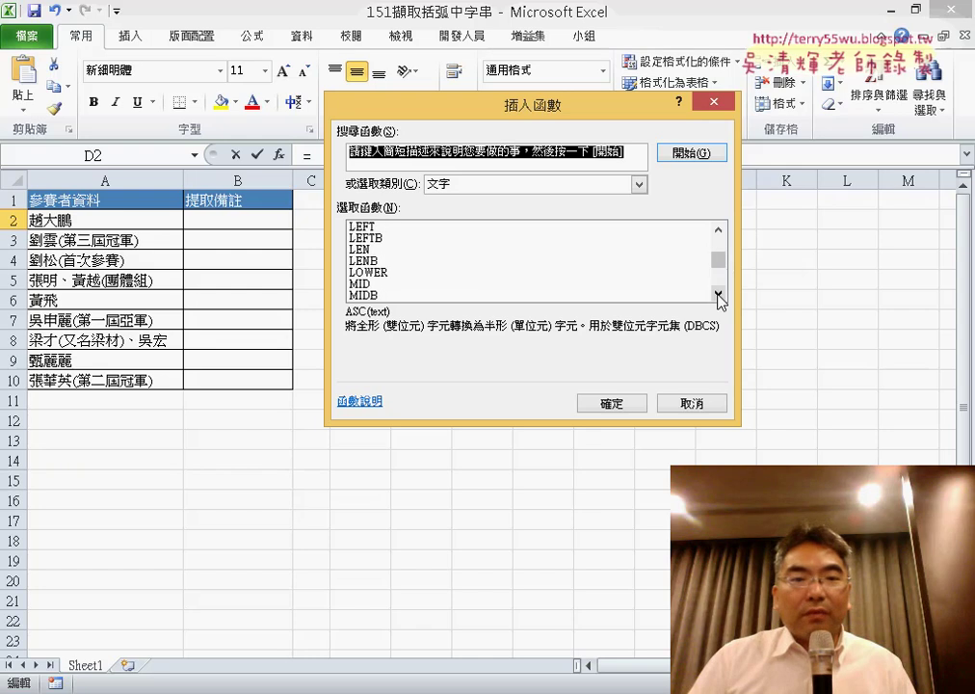
left_click(718, 293)
double_click(718, 230)
left_click(718, 229)
left_click(718, 230)
left_click(718, 229)
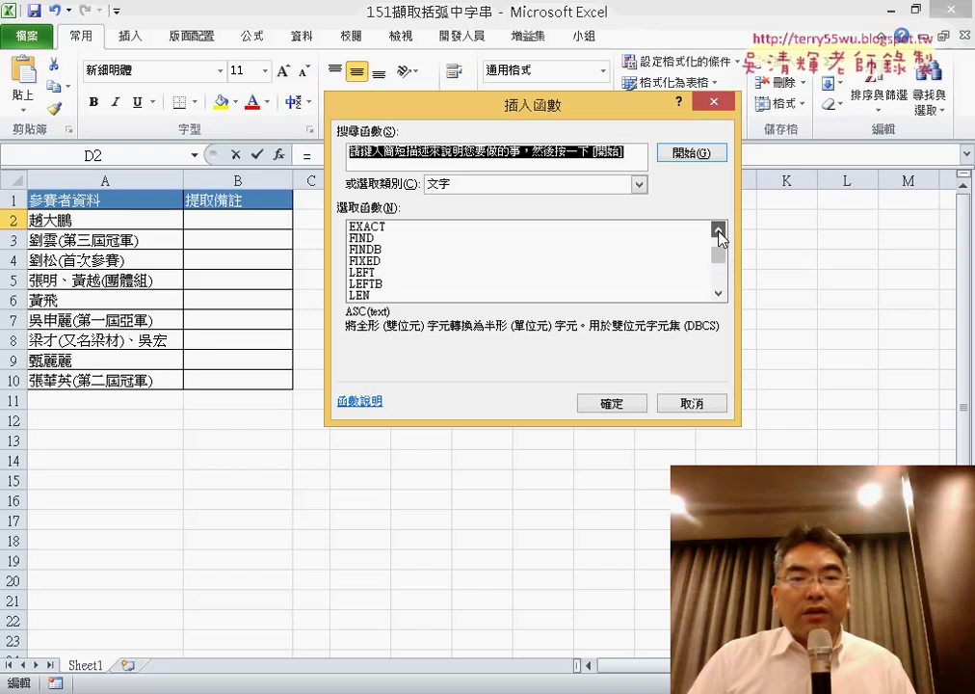
left_click(718, 229)
left_click(386, 249)
double_click(386, 249)
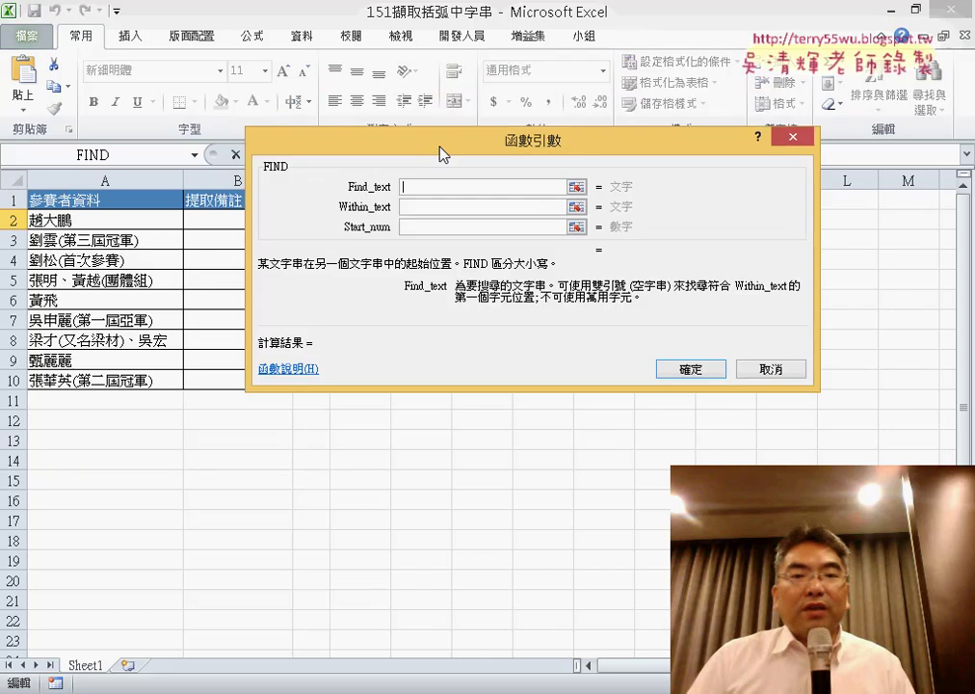
Set FIND's Find_text to '(' and Within_text to A2, giving =FIND("(",A2) in D2
left_click_drag(439, 144, 519, 308)
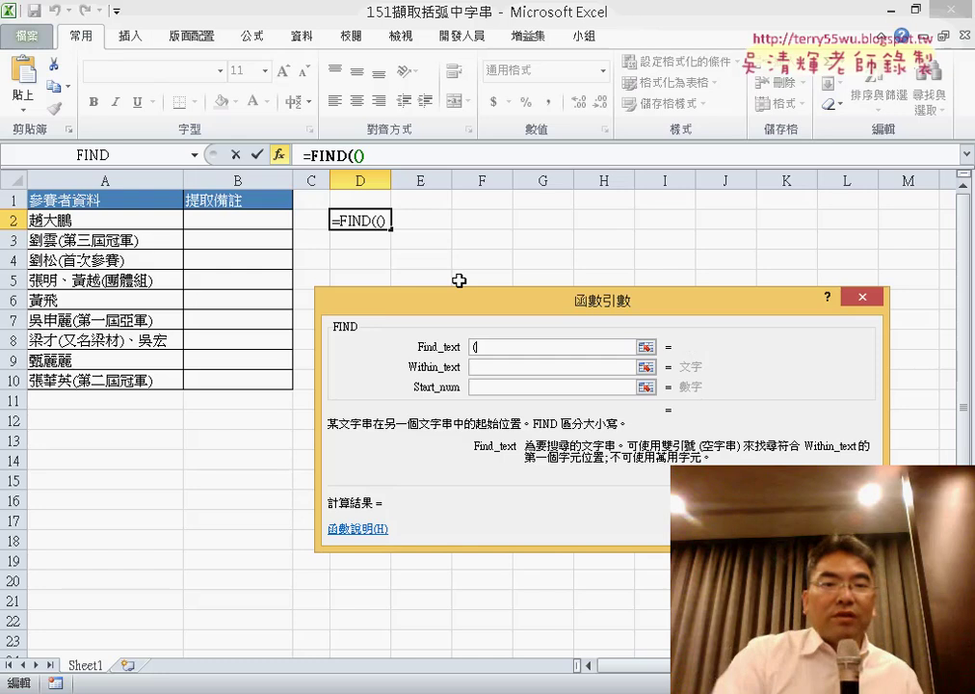
type("(")
key("Tab")
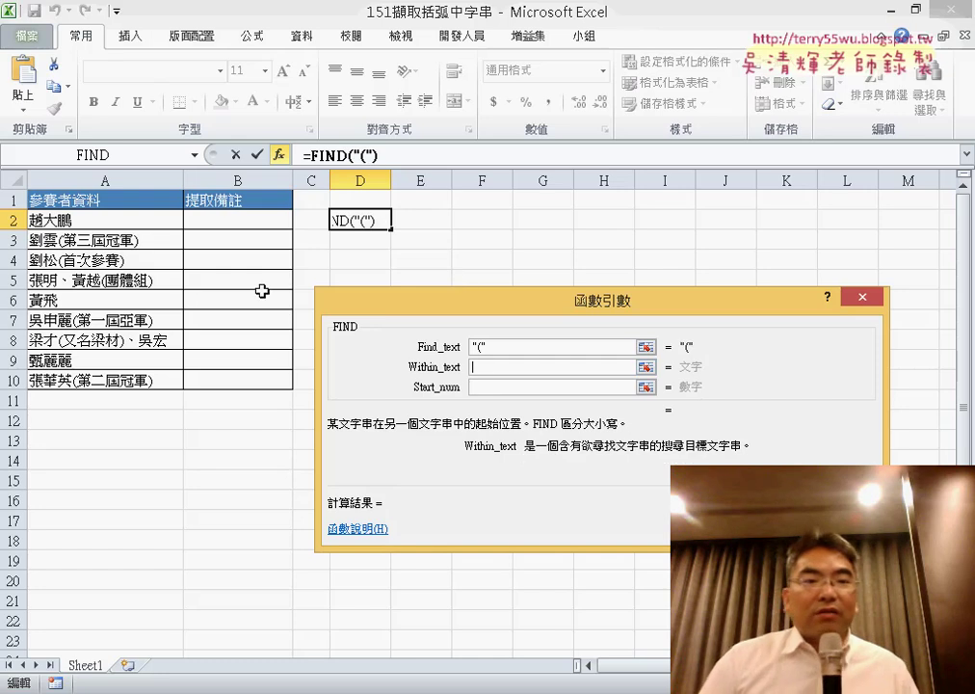
left_click(80, 222)
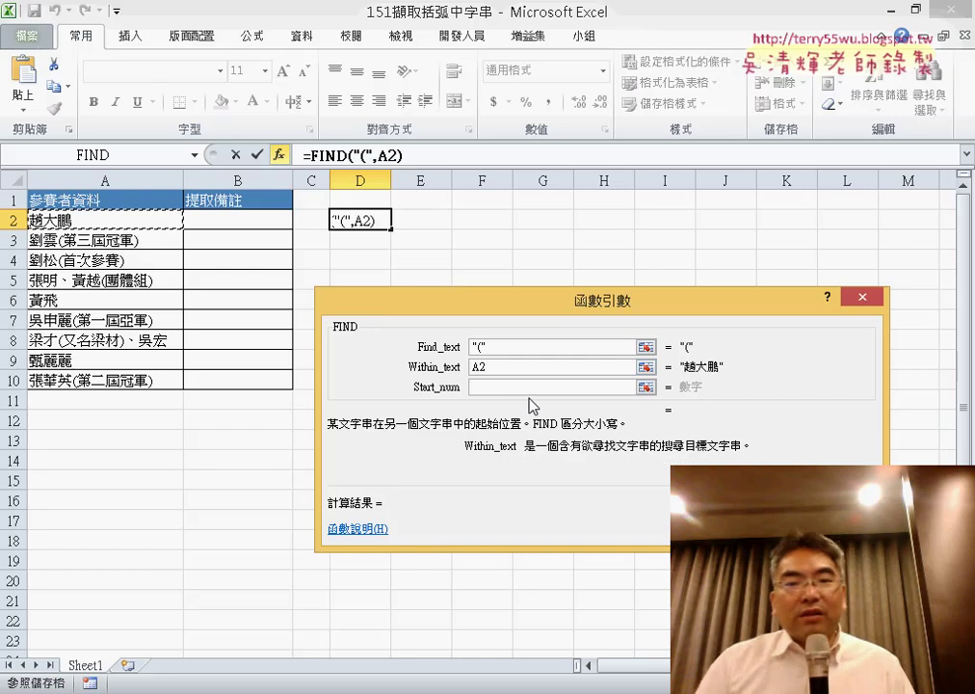
key("Return")
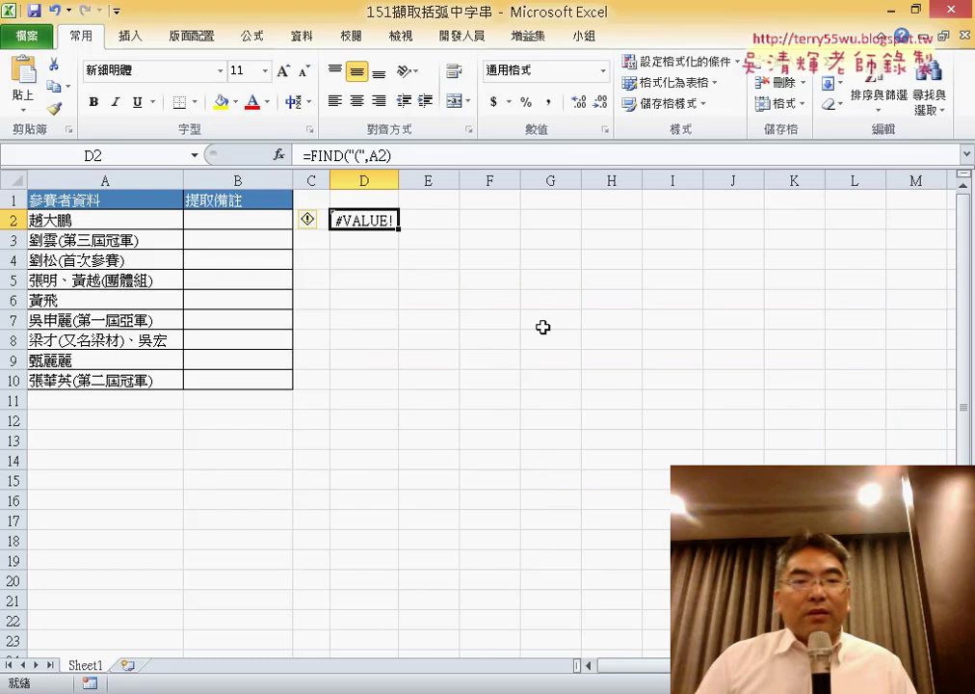
Widen column D and fill the FIND formula from D2 down to D10
left_click_drag(393, 180, 419, 183)
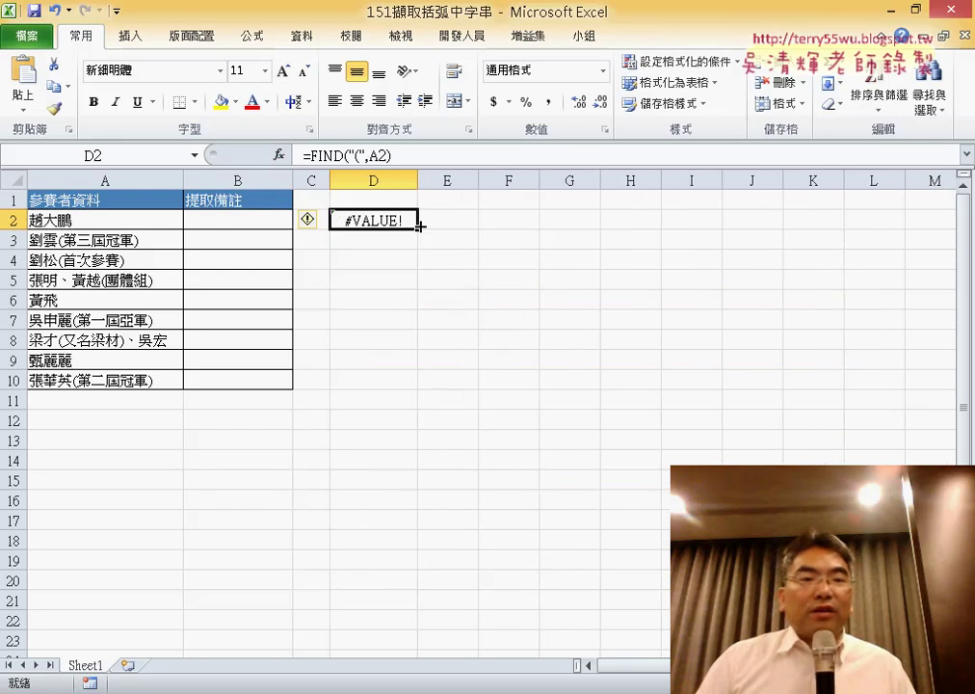
left_click_drag(420, 231, 416, 386)
left_click(389, 224)
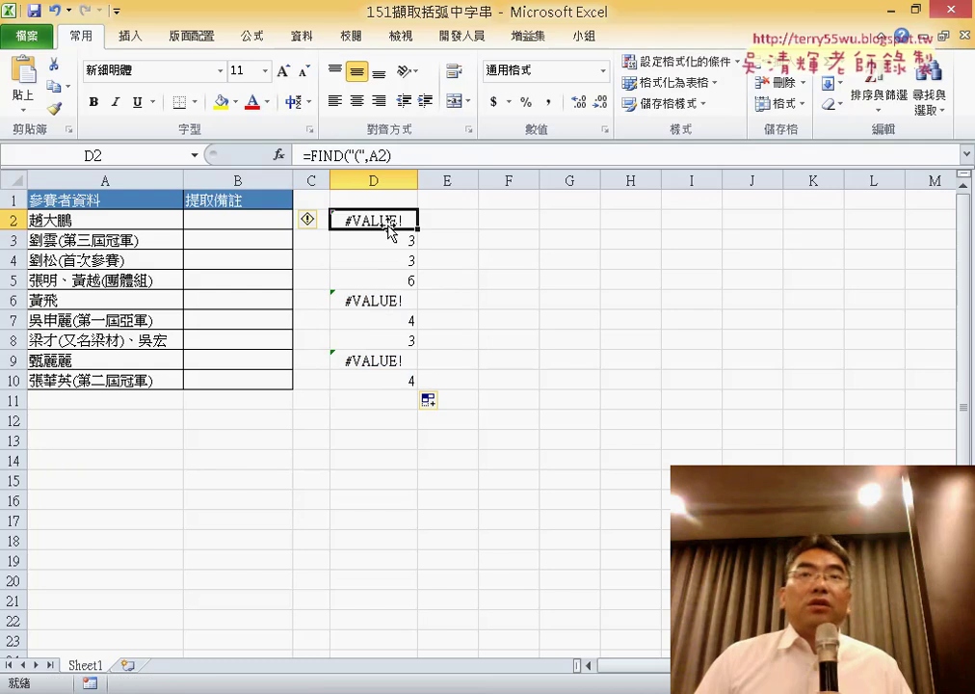
left_click(387, 245)
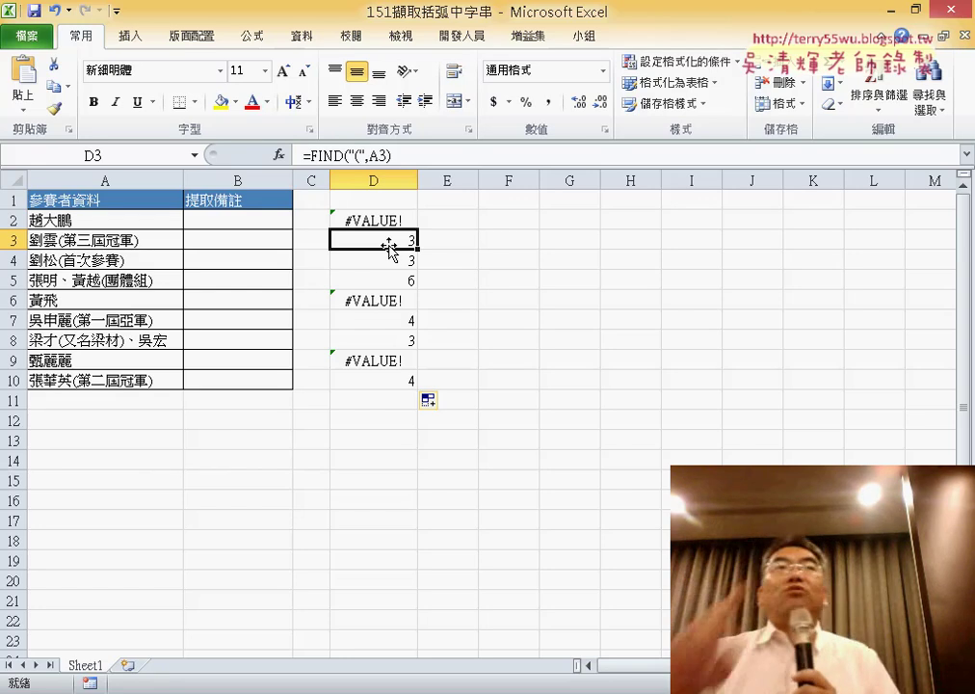
Select E2 and open Insert Function showing the Most Recently Used category
left_click(466, 222)
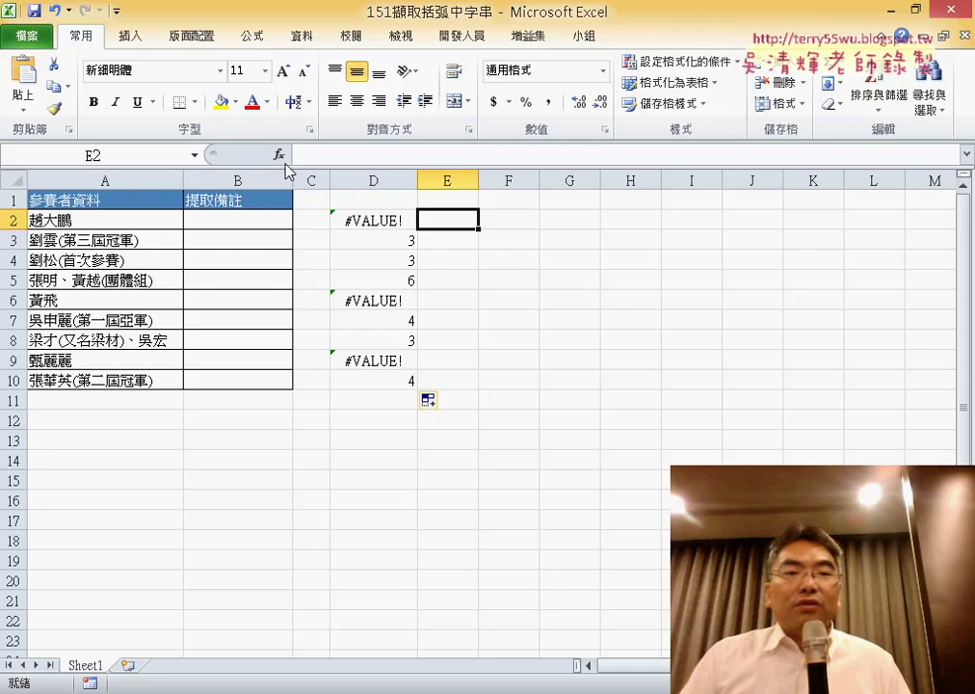
left_click(279, 154)
left_click_drag(544, 279, 636, 95)
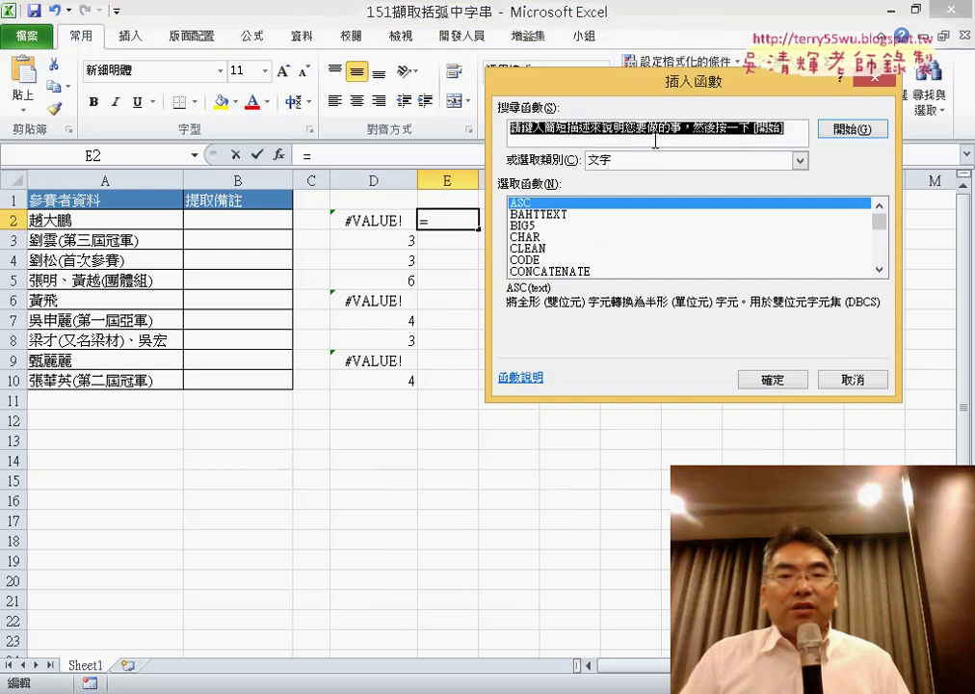
left_click(633, 161)
left_click(627, 178)
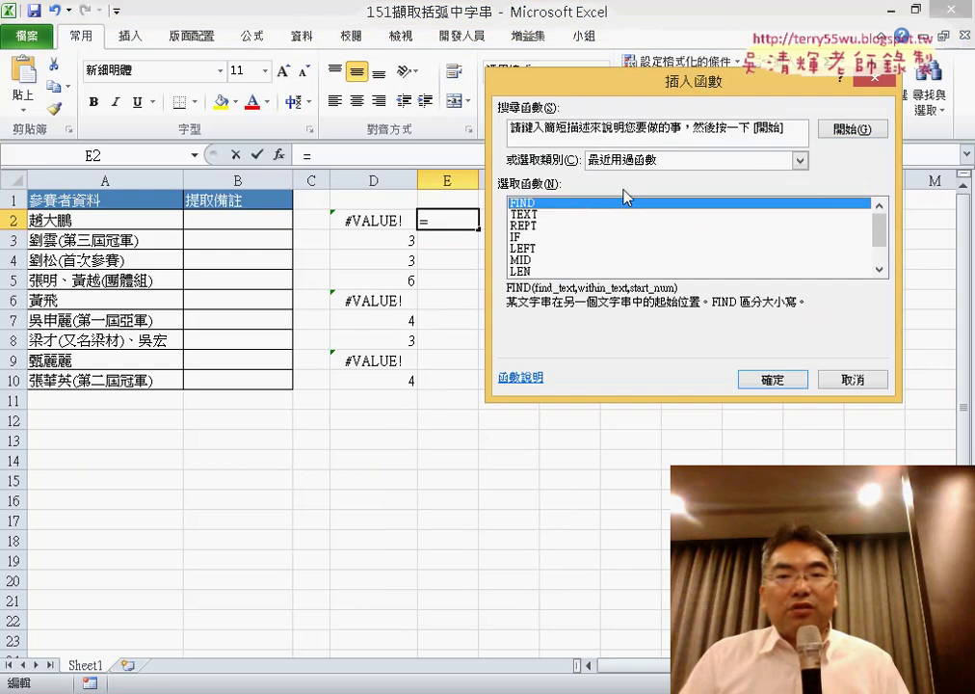
Enter =FIND(")",A2) in E2 with Find_text ')' and Within_text A2
double_click(540, 206)
left_click_drag(578, 138, 653, 308)
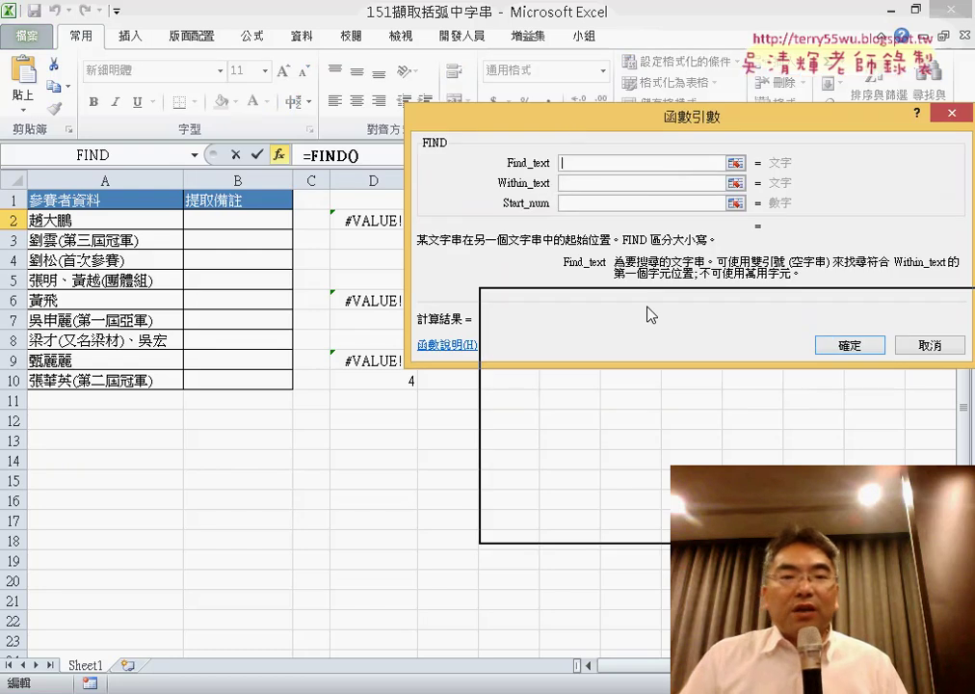
type(")")
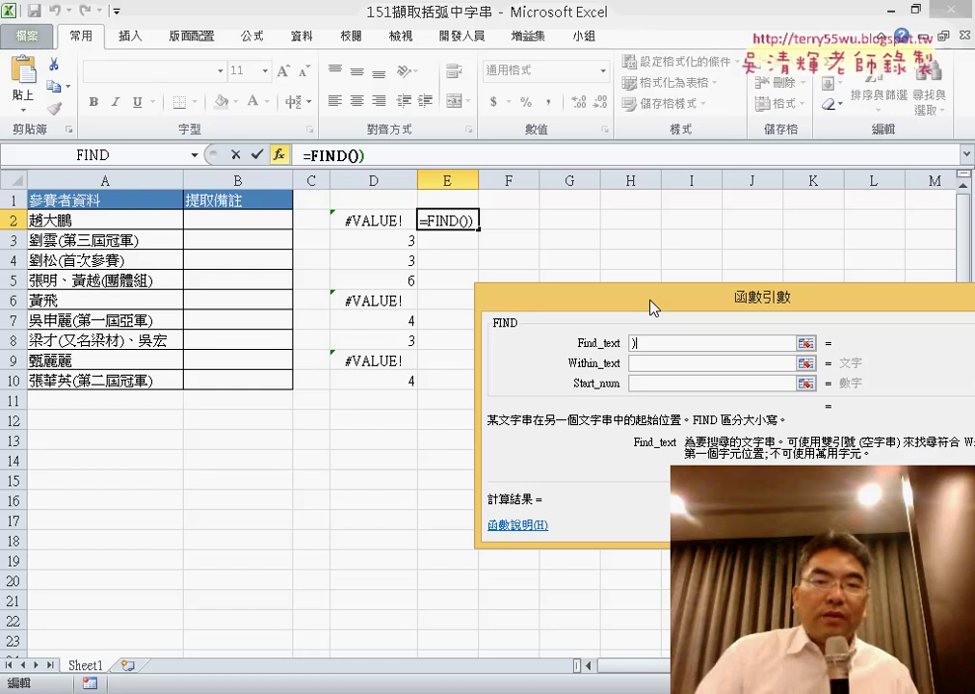
left_click(125, 228)
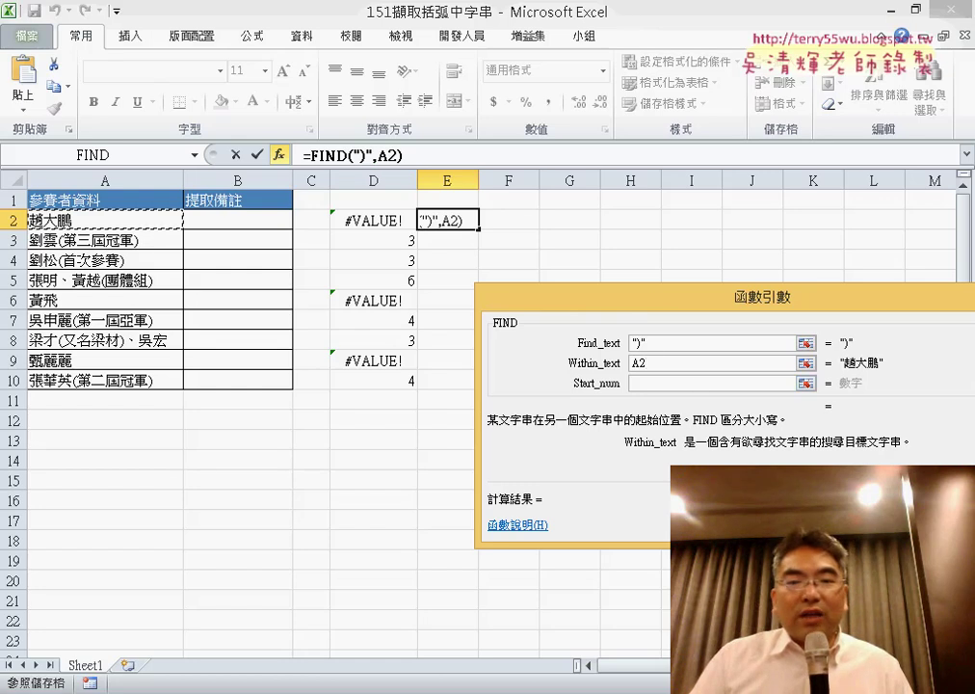
key("Return")
Fill E2 down to E10, widen column E, and compare the D3 and E3 formulas
left_click_drag(486, 229, 484, 383)
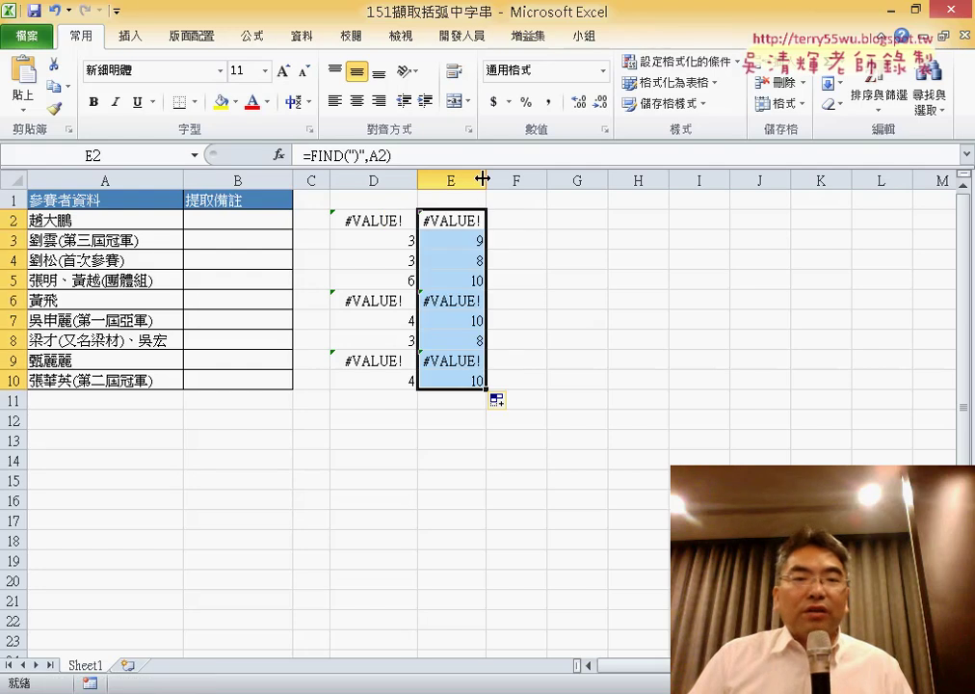
left_click_drag(486, 180, 508, 179)
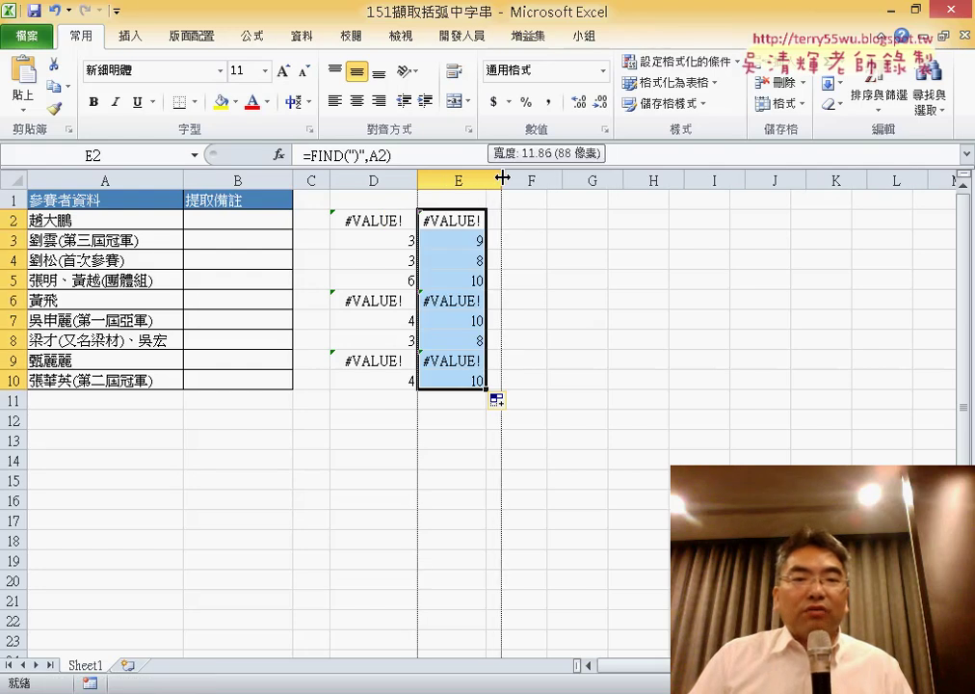
left_click(402, 244)
left_click(471, 242)
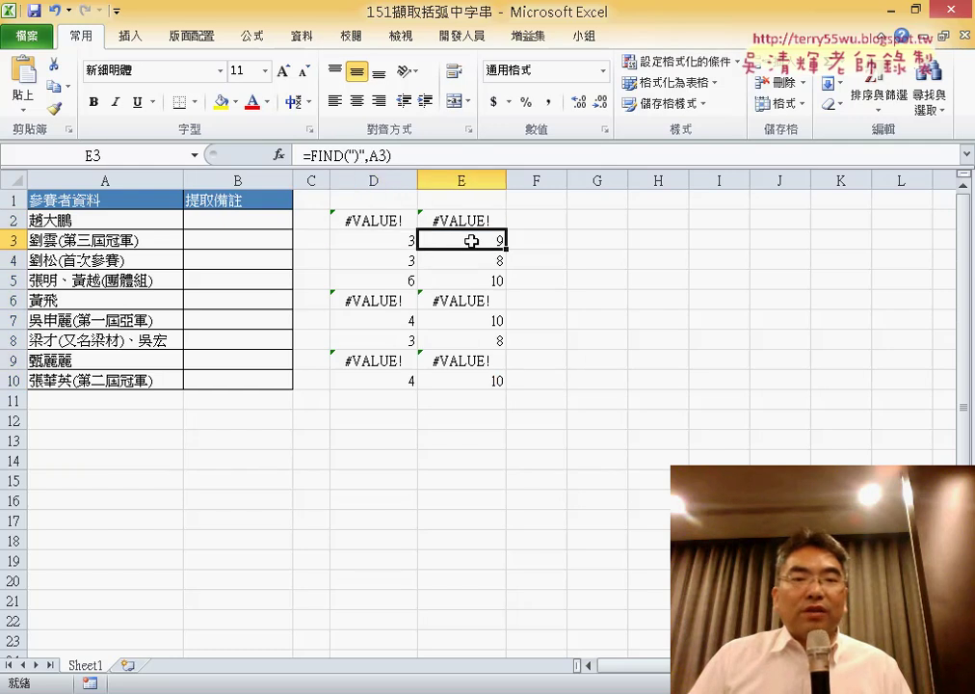
Widen column F, select F3, and insert the MID function
left_click_drag(565, 181, 585, 182)
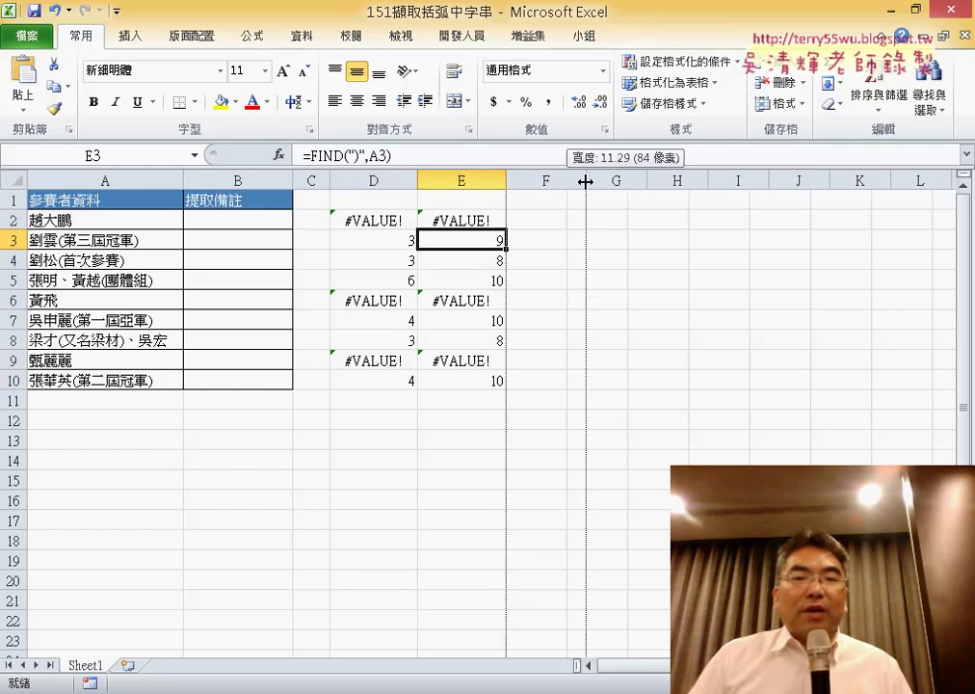
left_click(563, 242)
left_click(278, 154)
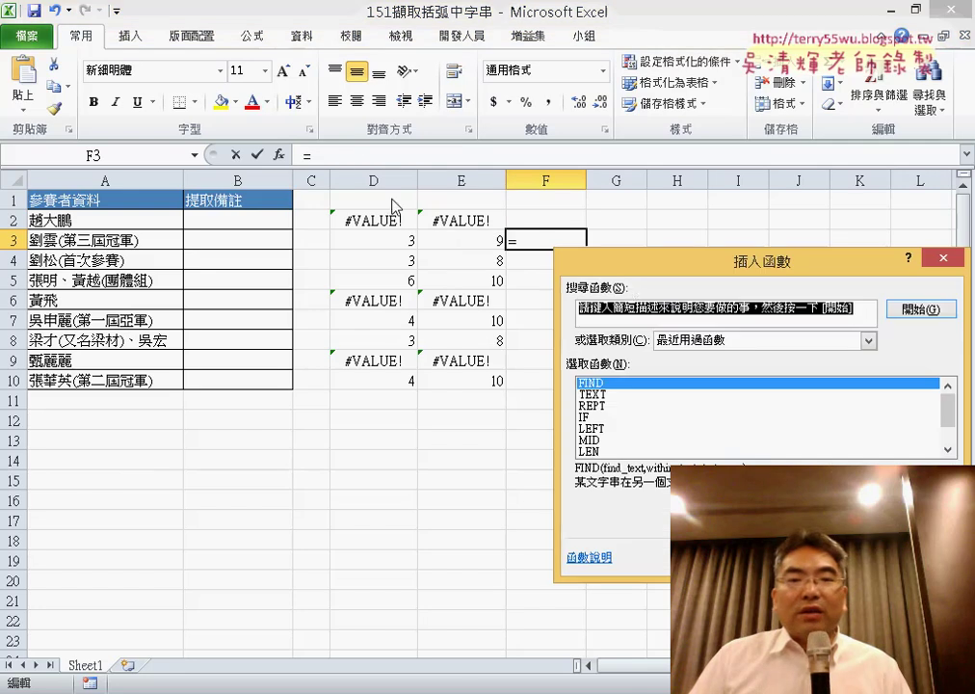
left_click_drag(638, 273, 395, 207)
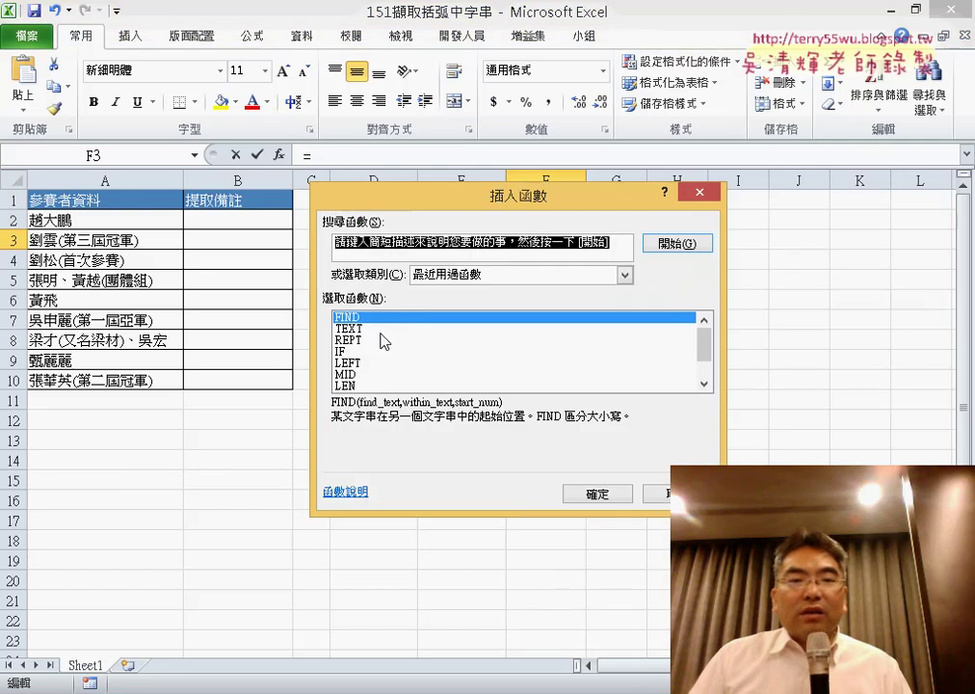
left_click(359, 375)
left_click(612, 490)
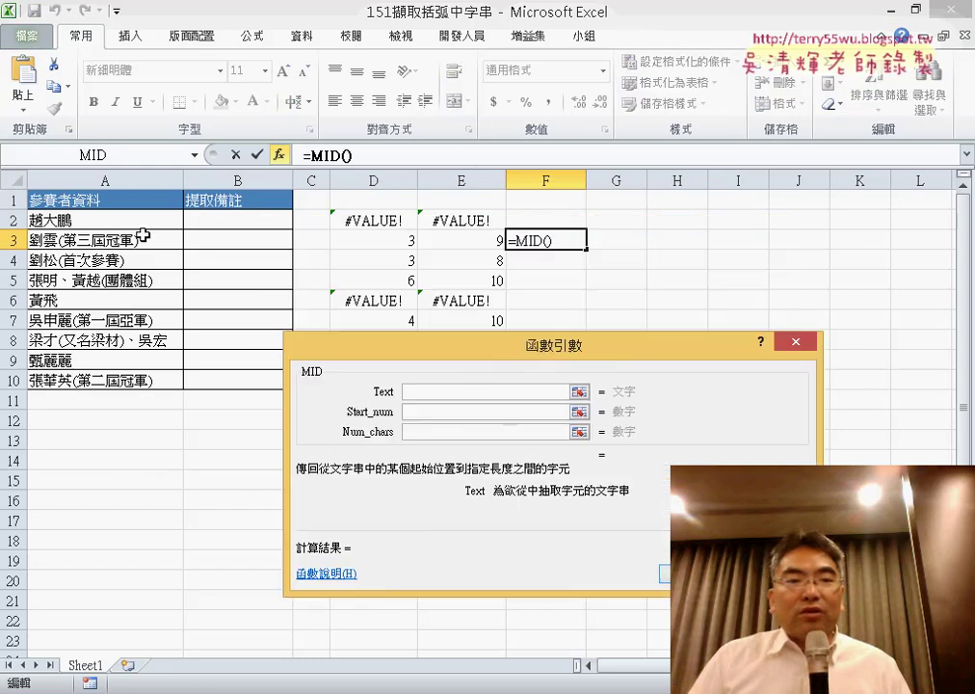
Set MID's Text to A3 and Start_num to D3+1
left_click(94, 220)
left_click(96, 241)
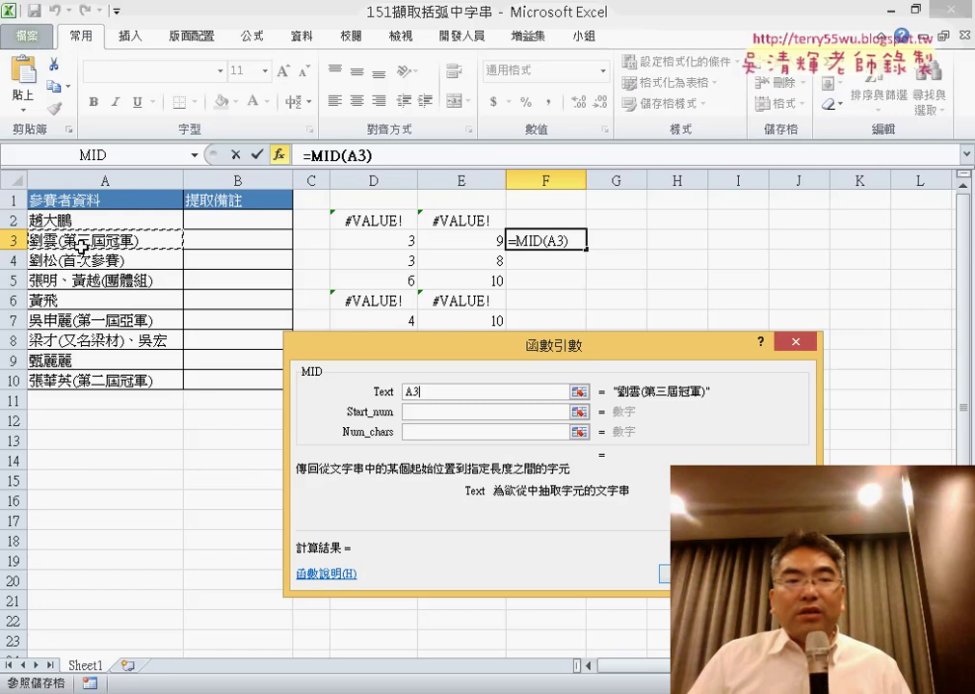
left_click(422, 412)
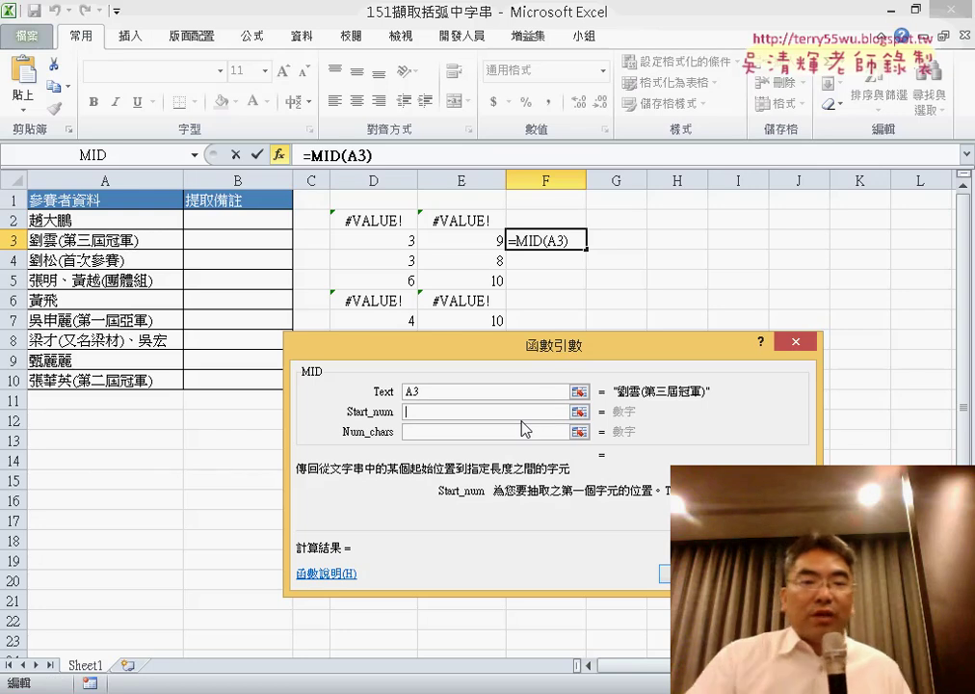
left_click(379, 236)
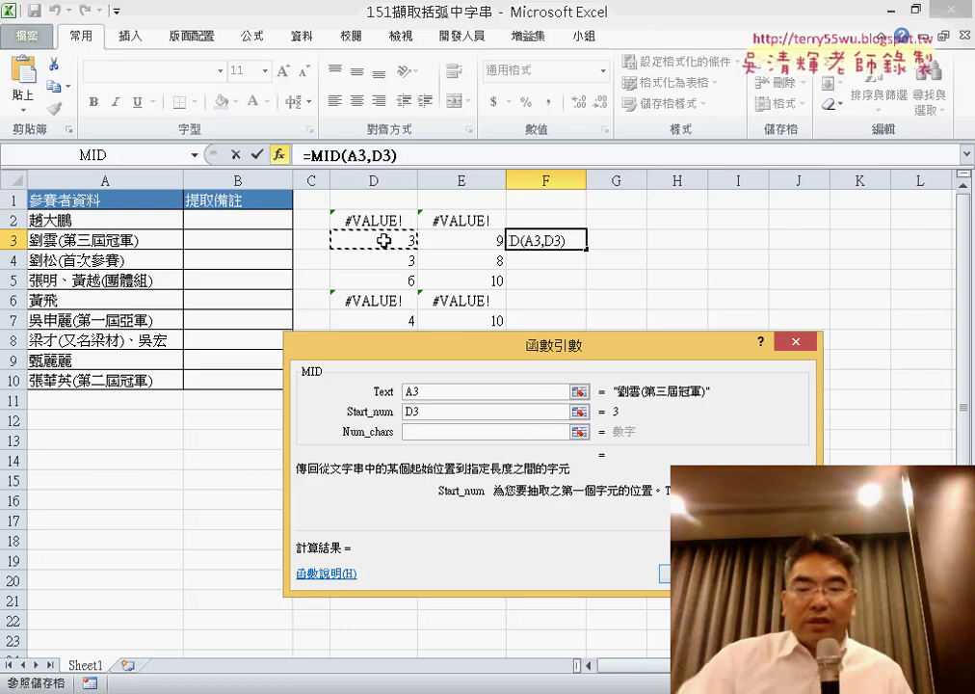
type("+")
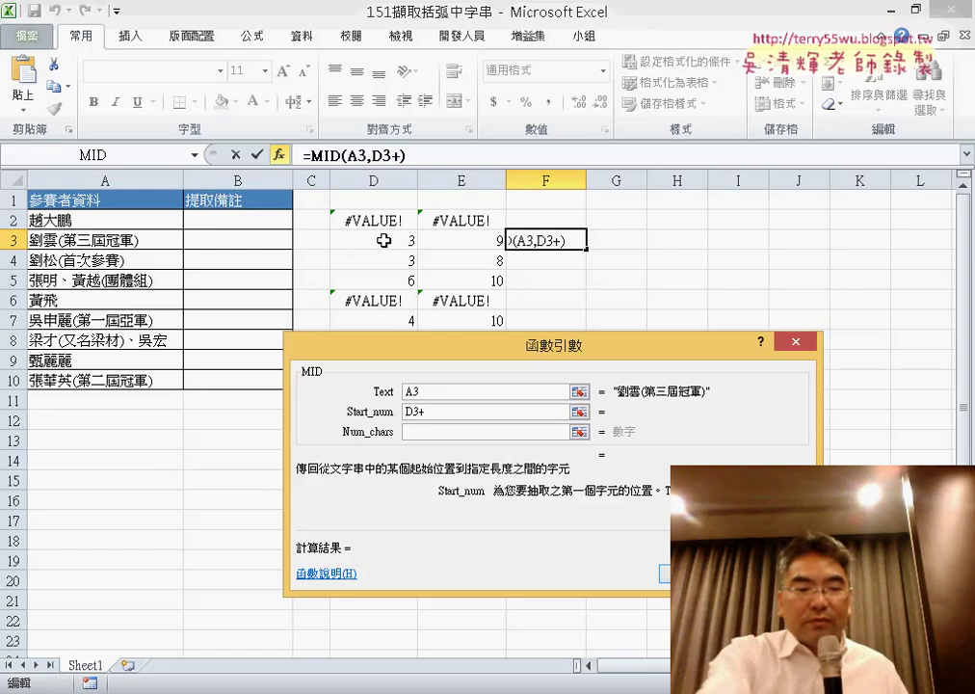
type("1")
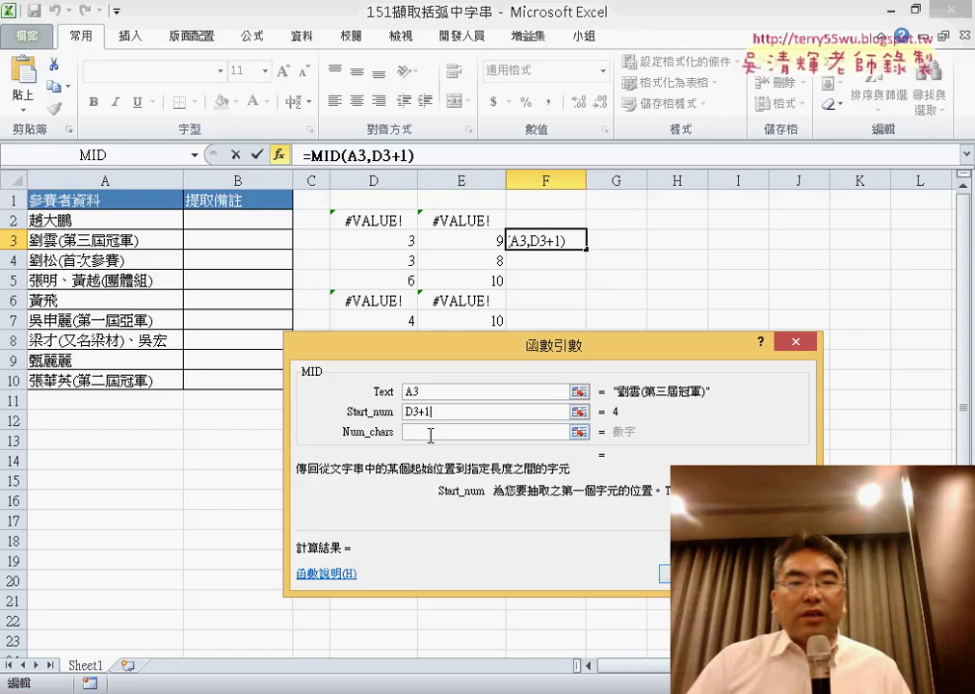
Set Num_chars to E3-D3-1 and confirm =MID(A3,D3+1,E3-D3-1), showing 第三屆冠軍
left_click(431, 435)
left_click(477, 242)
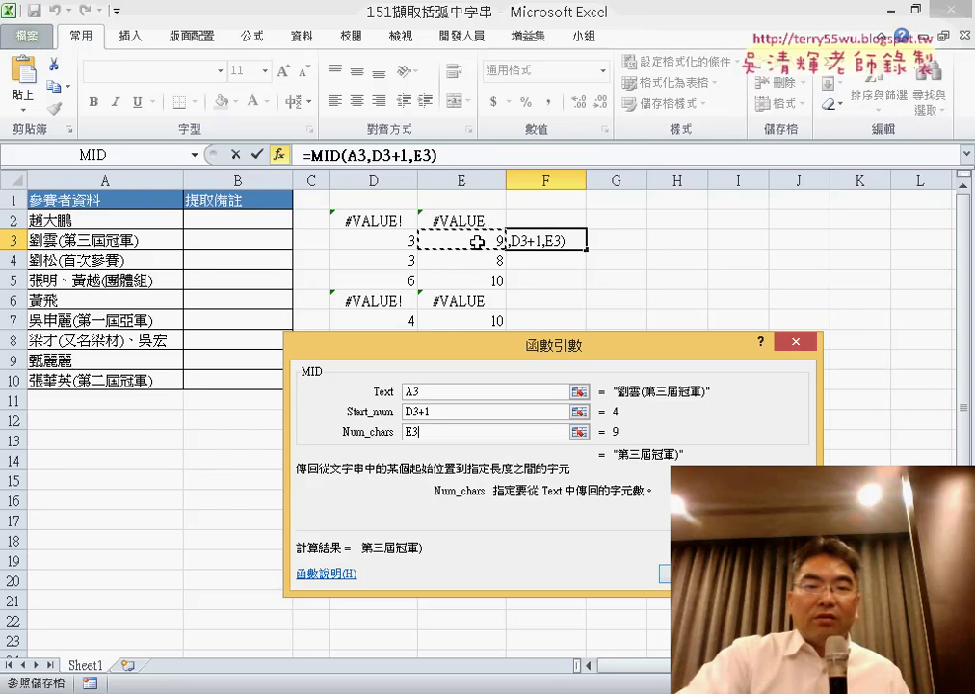
type("-")
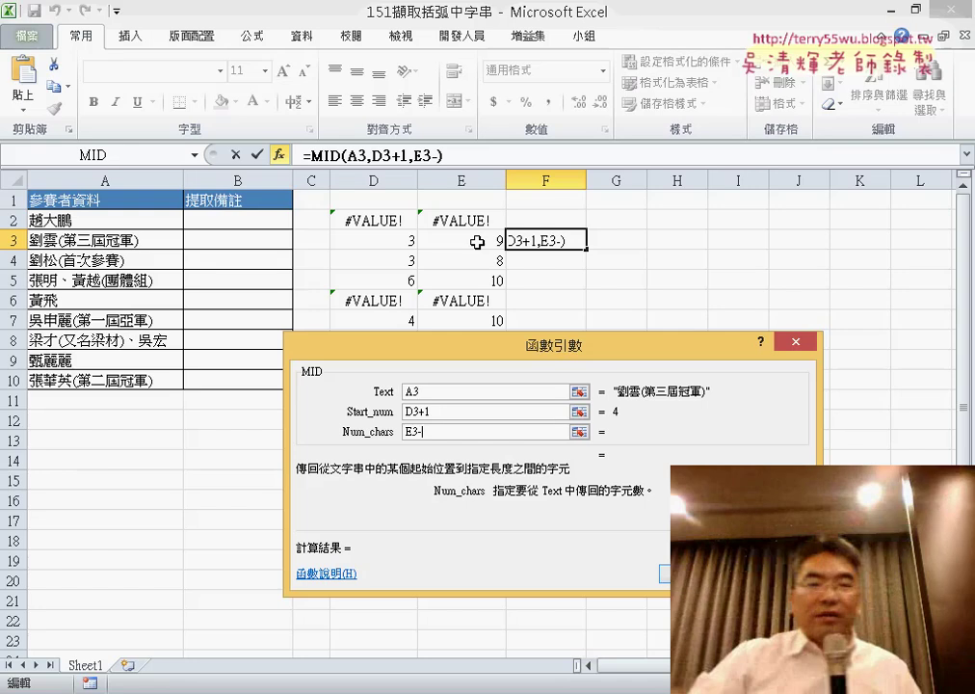
left_click(405, 236)
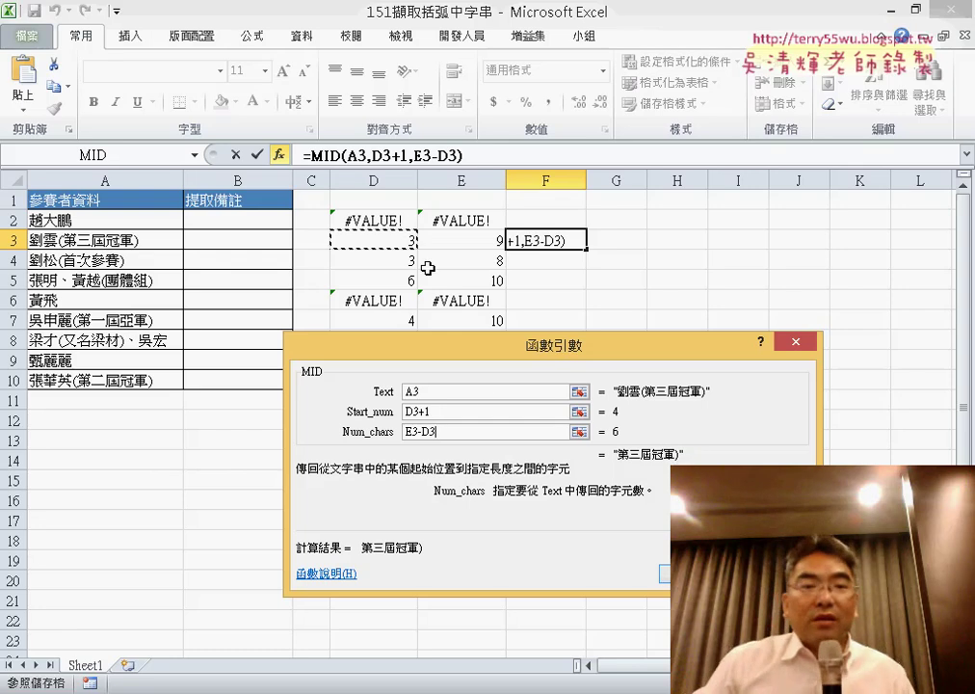
type("-")
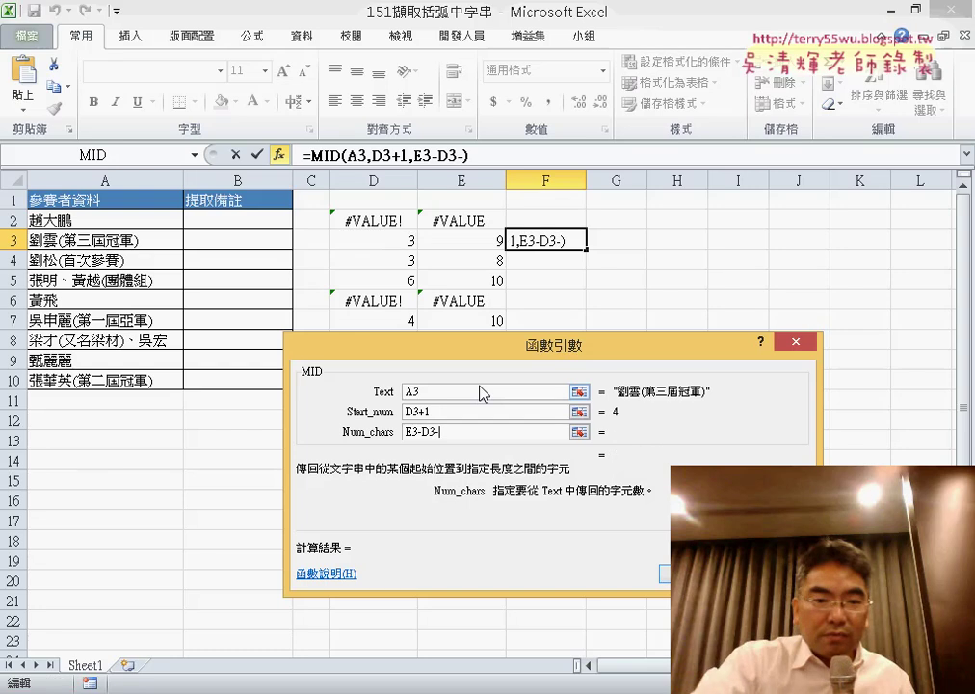
key("BackSpace")
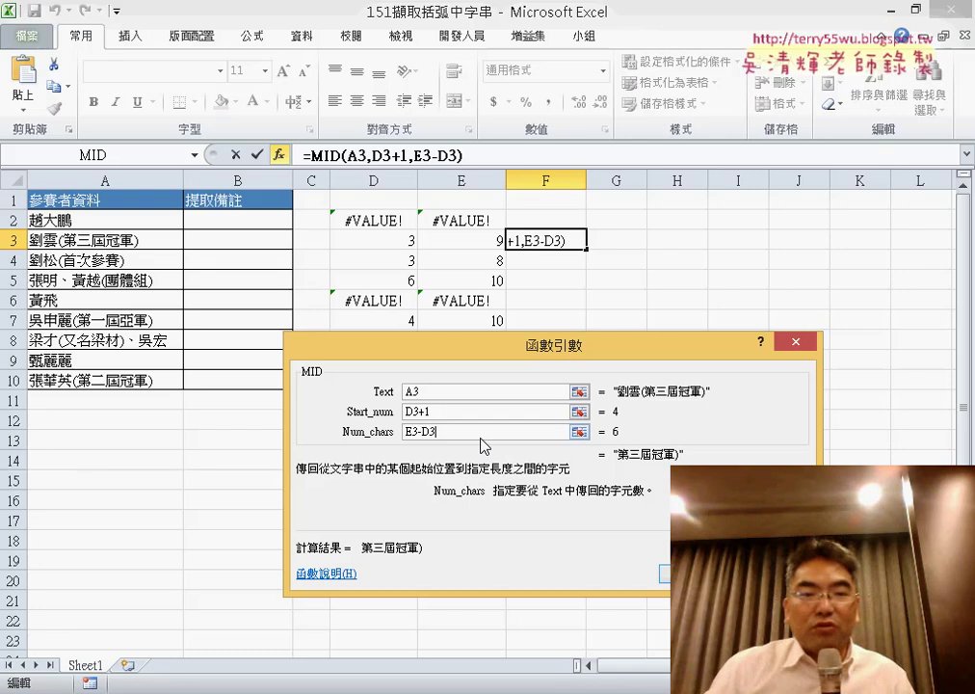
type("-1")
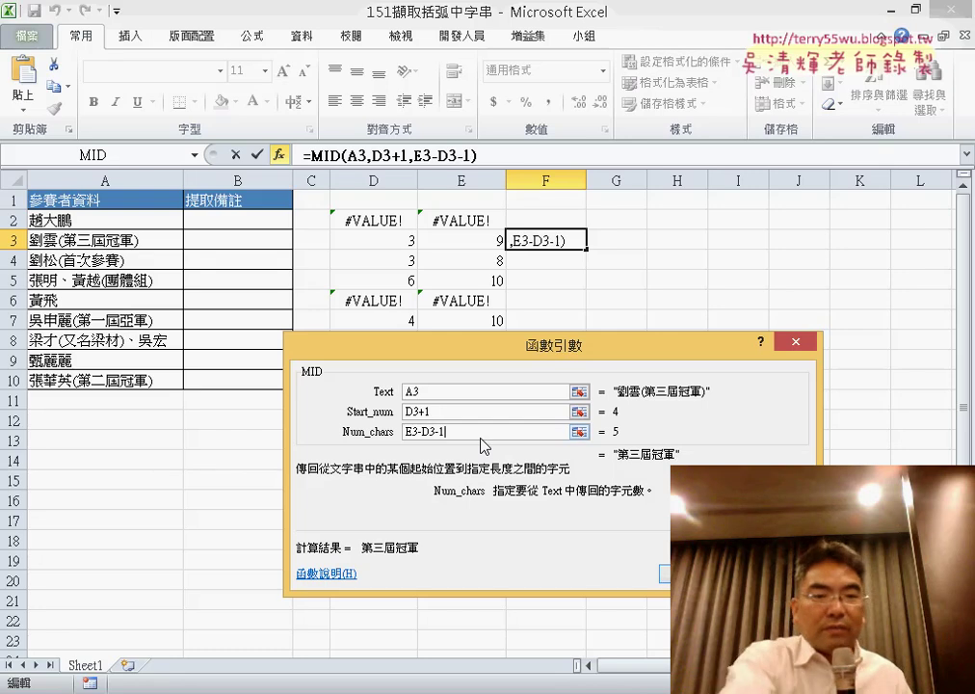
key("Return")
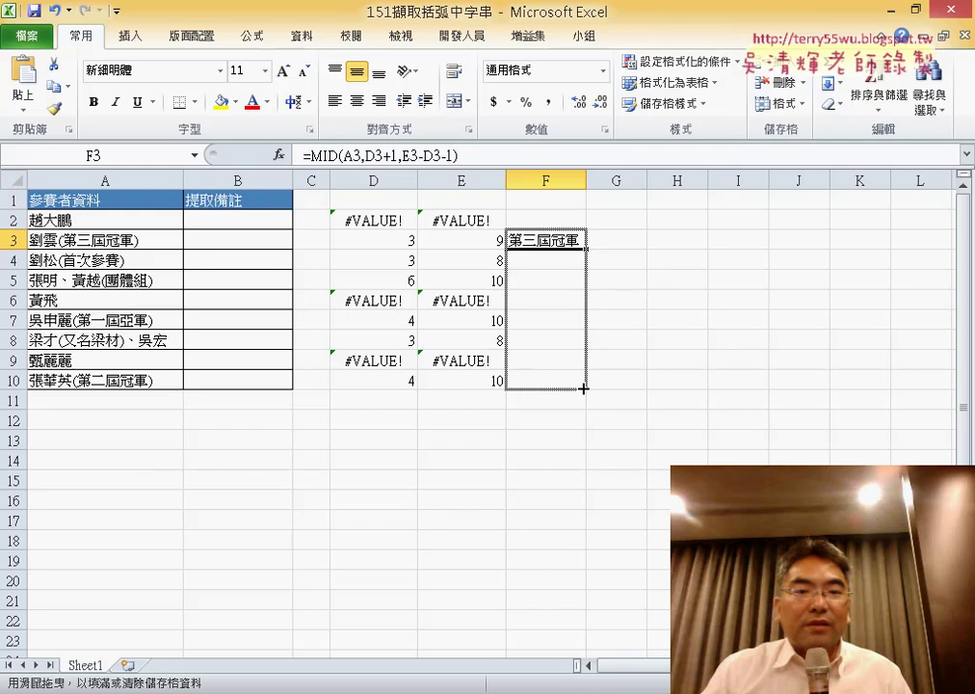
Fill the MID extraction formula from F3 down to F10 and up into F2
left_click_drag(588, 251, 584, 384)
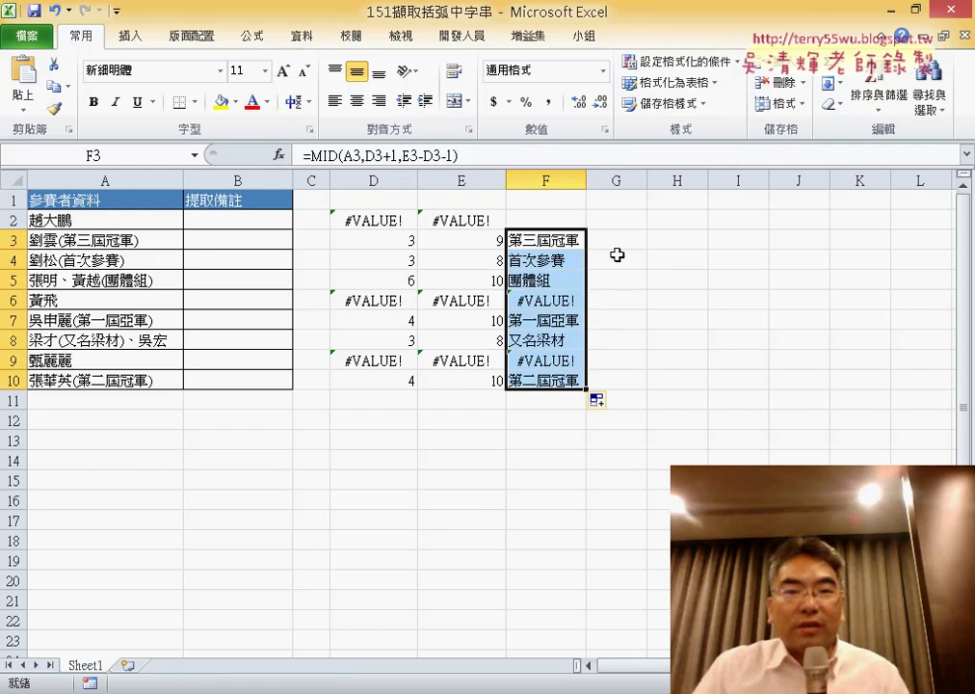
left_click(565, 243)
mouse_move(584, 249)
left_mouse_down()
mouse_move(584, 218)
mouse_move(609, 191)
left_mouse_up()
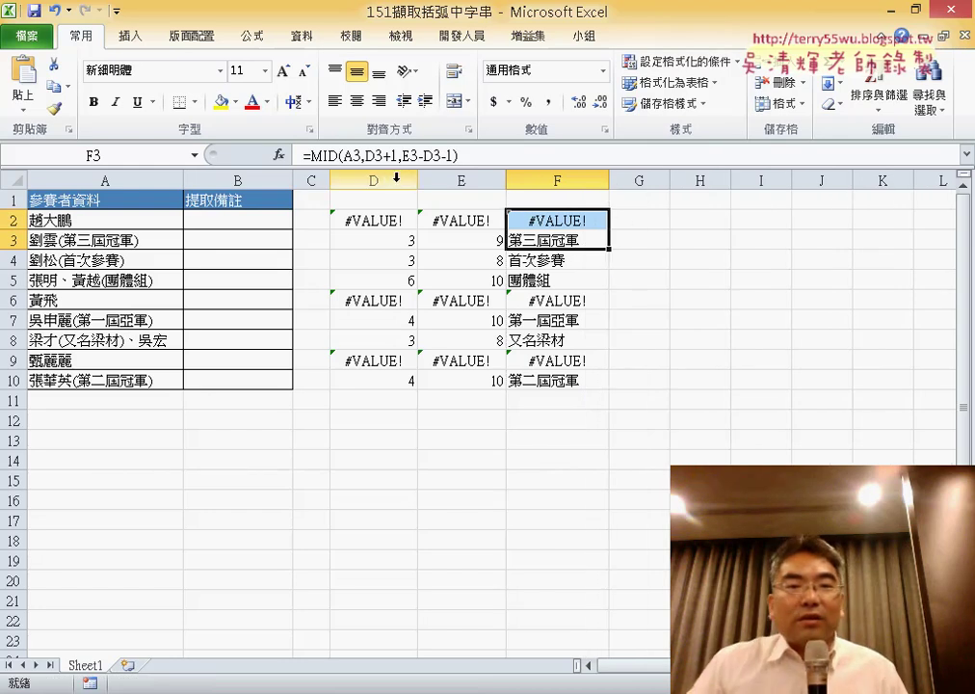
Review the D2, E2 and F2 formulas, select F2:F10, and widen column G
left_click(355, 219)
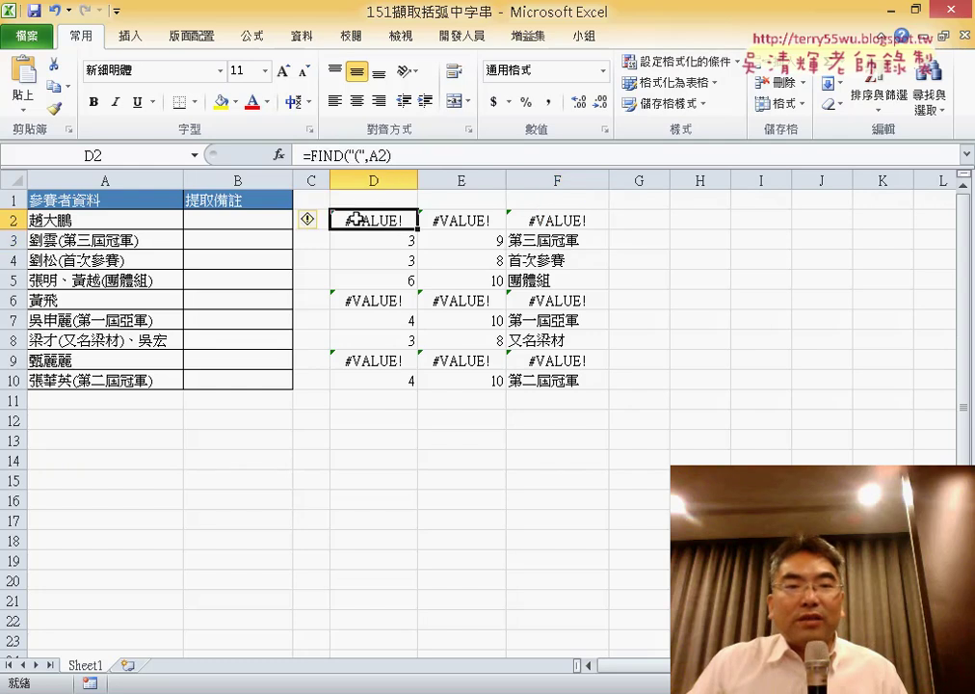
left_click(465, 223)
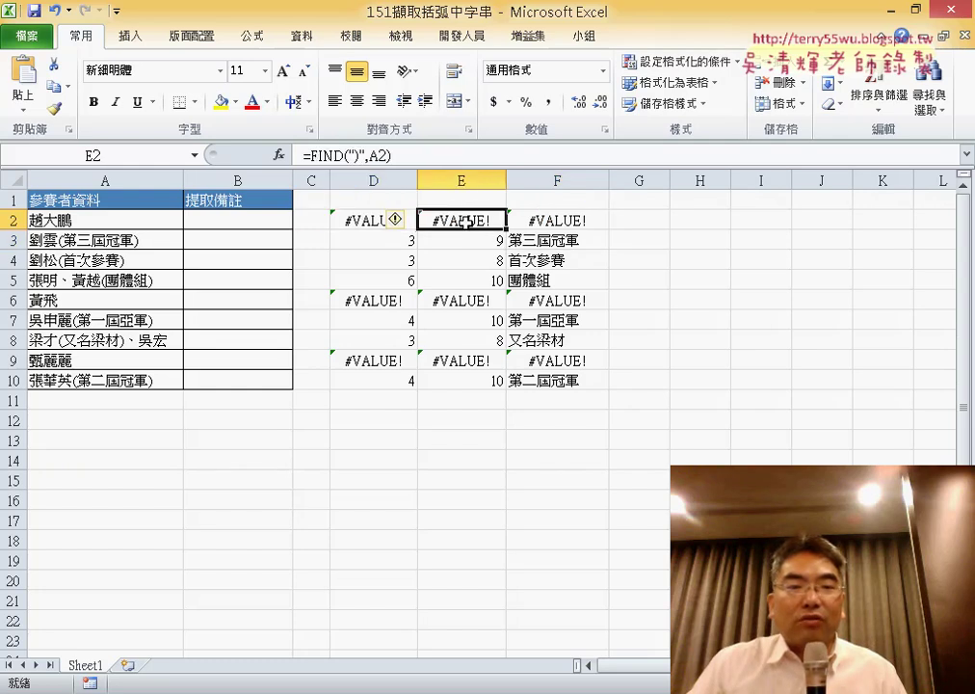
left_click(574, 222)
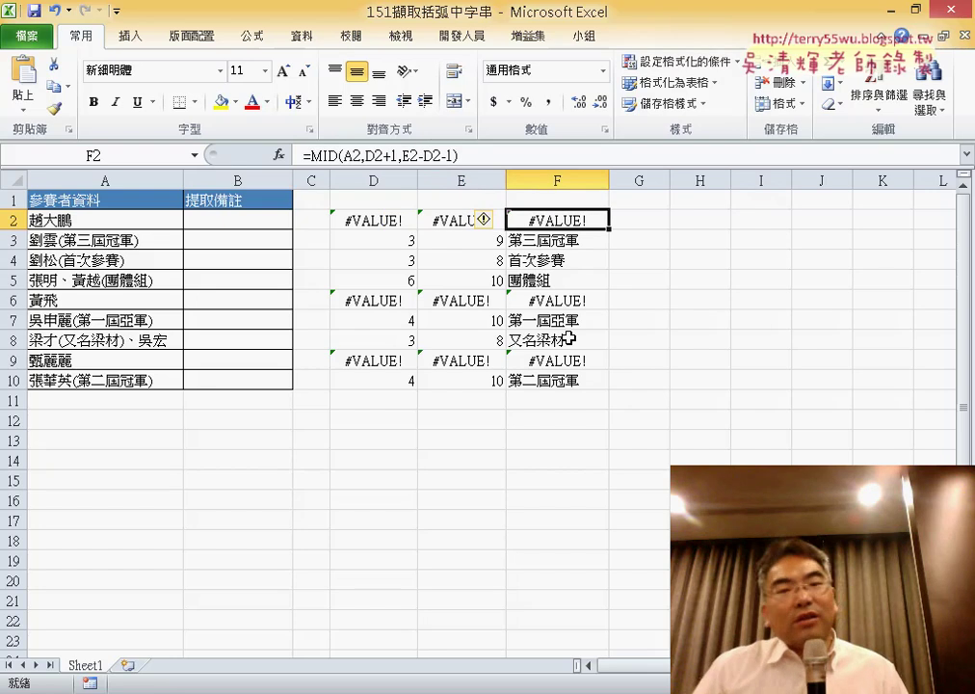
left_click_drag(547, 220, 556, 374)
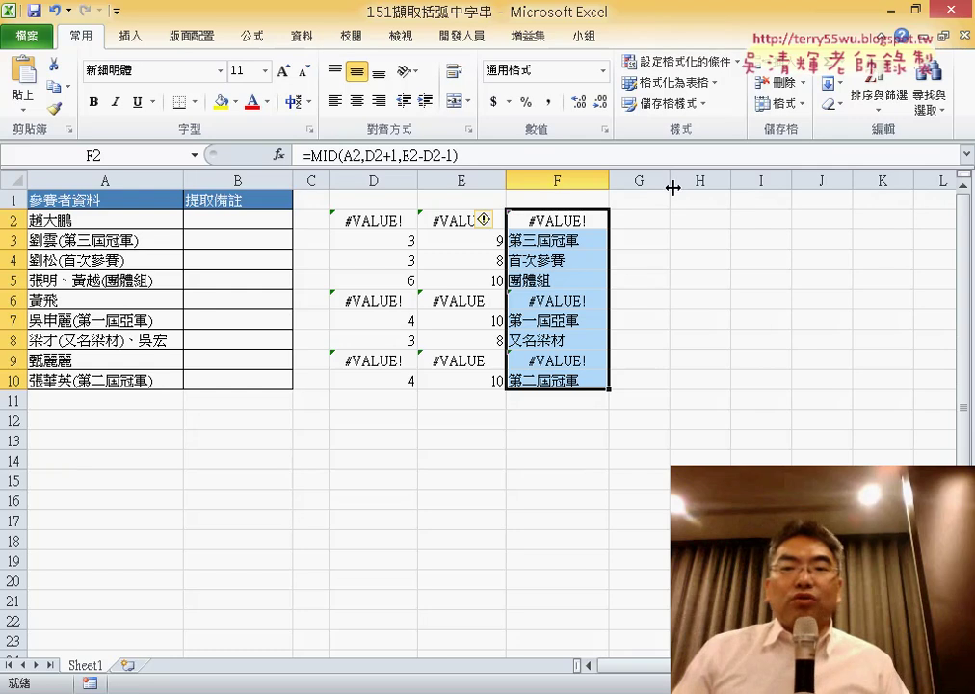
left_click_drag(673, 188, 701, 188)
left_click(660, 222)
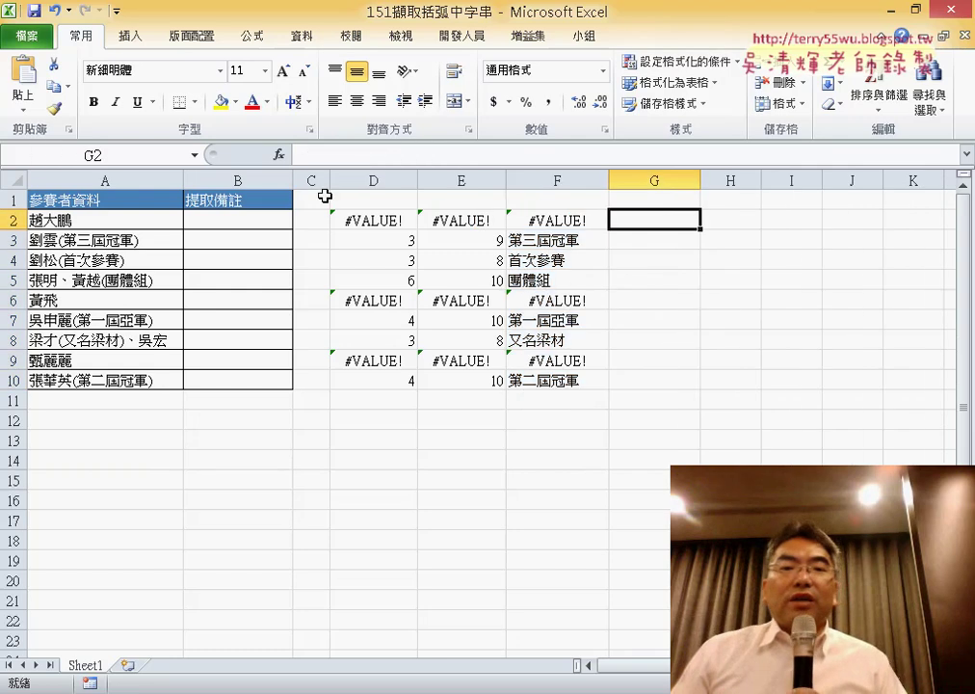
Insert the IFERROR function from the Logical category into G2
left_click(278, 154)
left_click_drag(485, 316, 482, 123)
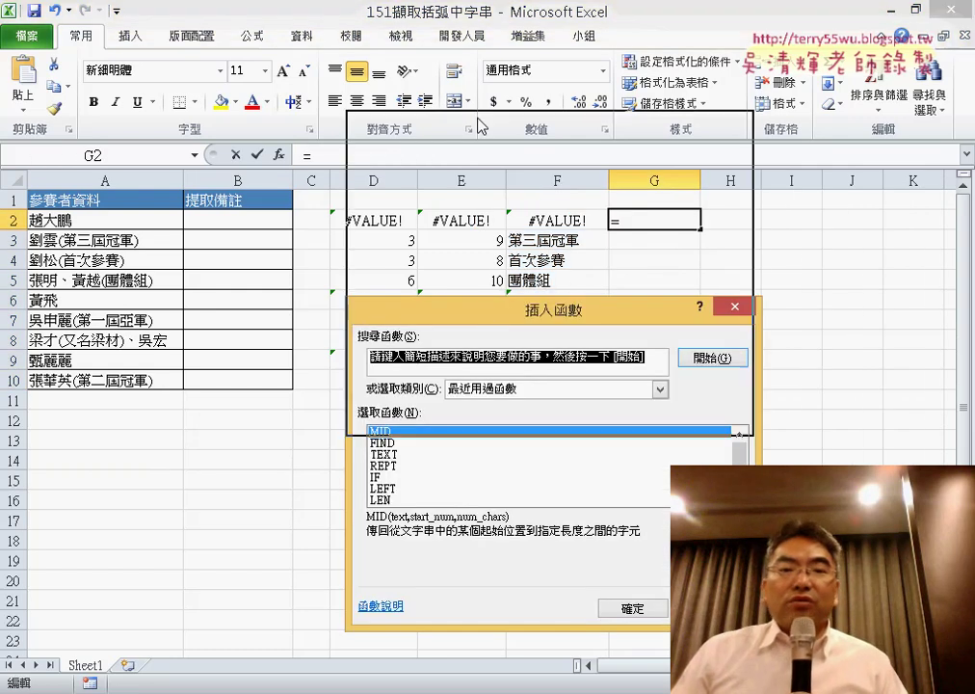
left_click(479, 199)
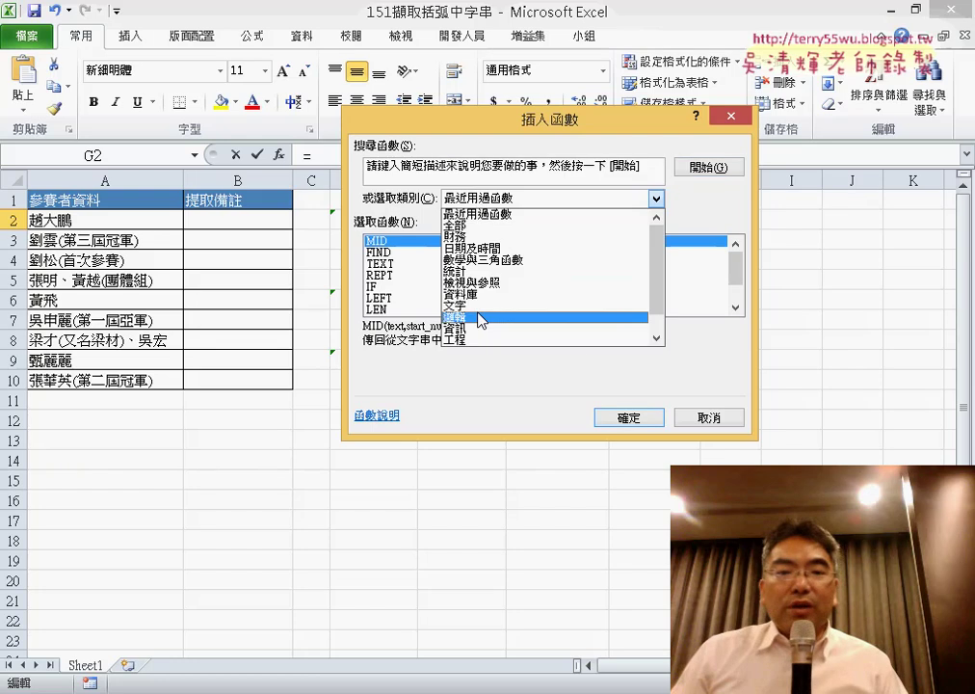
left_click(477, 318)
left_click(418, 276)
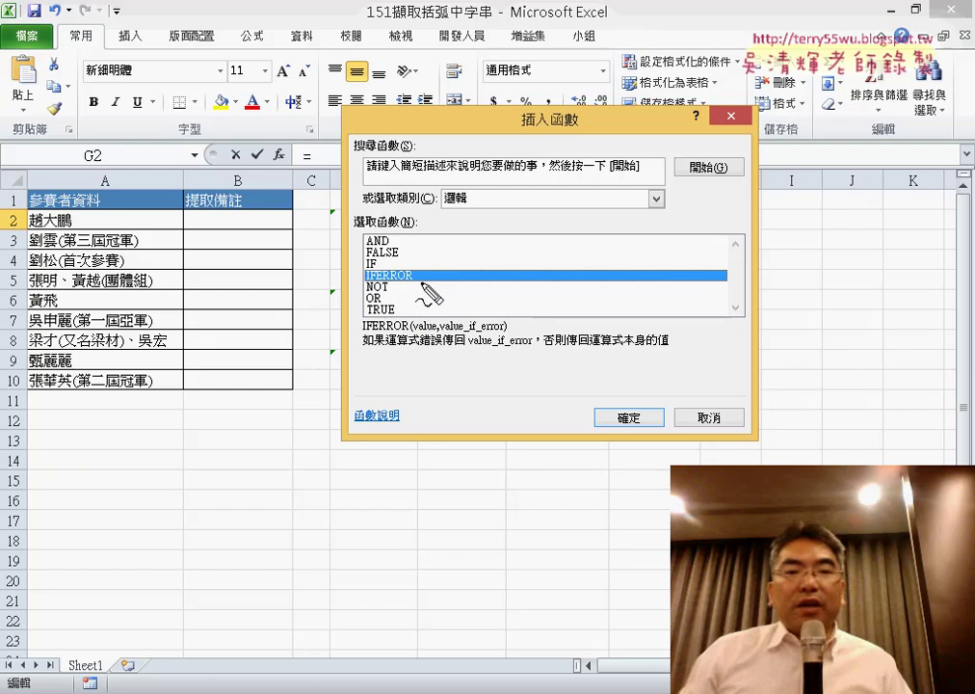
mouse_move(416, 285)
left_mouse_down()
mouse_move(364, 285)
mouse_move(415, 289)
left_mouse_up()
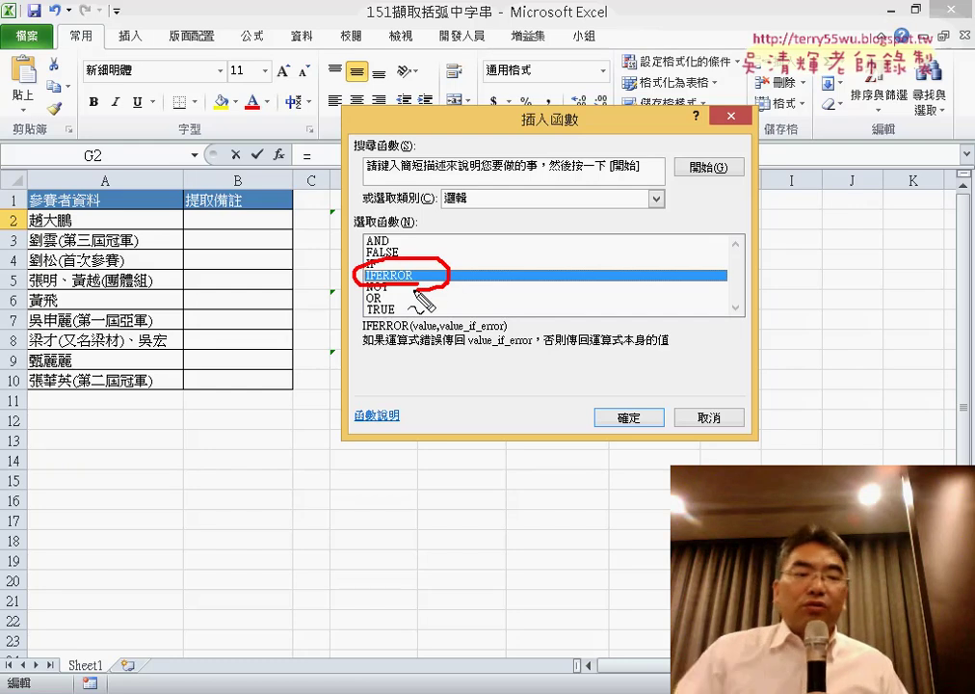
key("Escape")
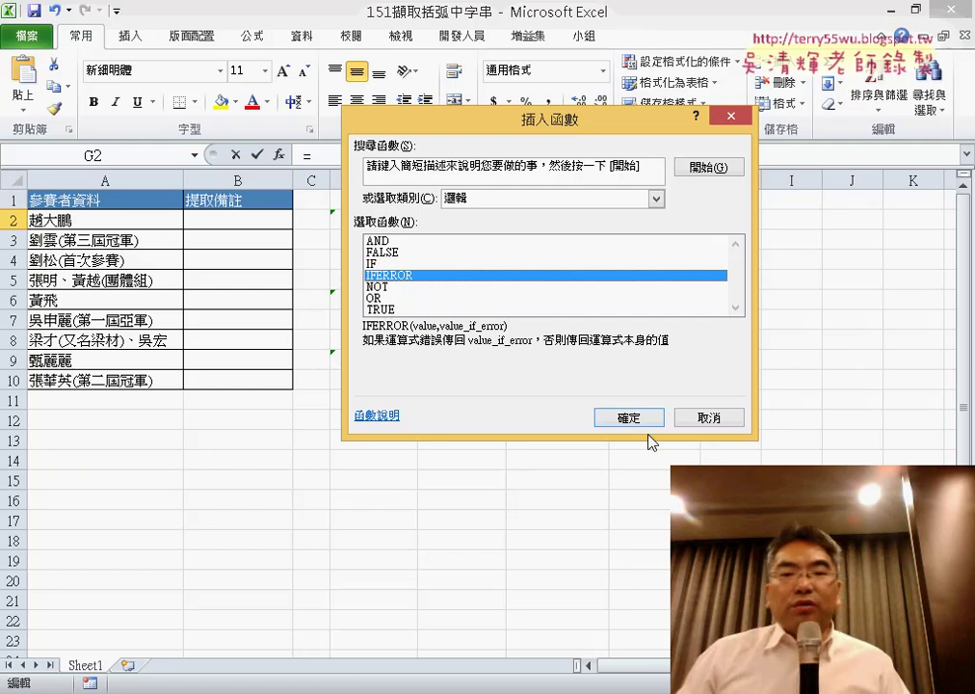
left_click(648, 420)
Set IFERROR's Value to F2 and Value_if_error to "", giving =IFERROR(F2,"")
left_click_drag(535, 178, 655, 406)
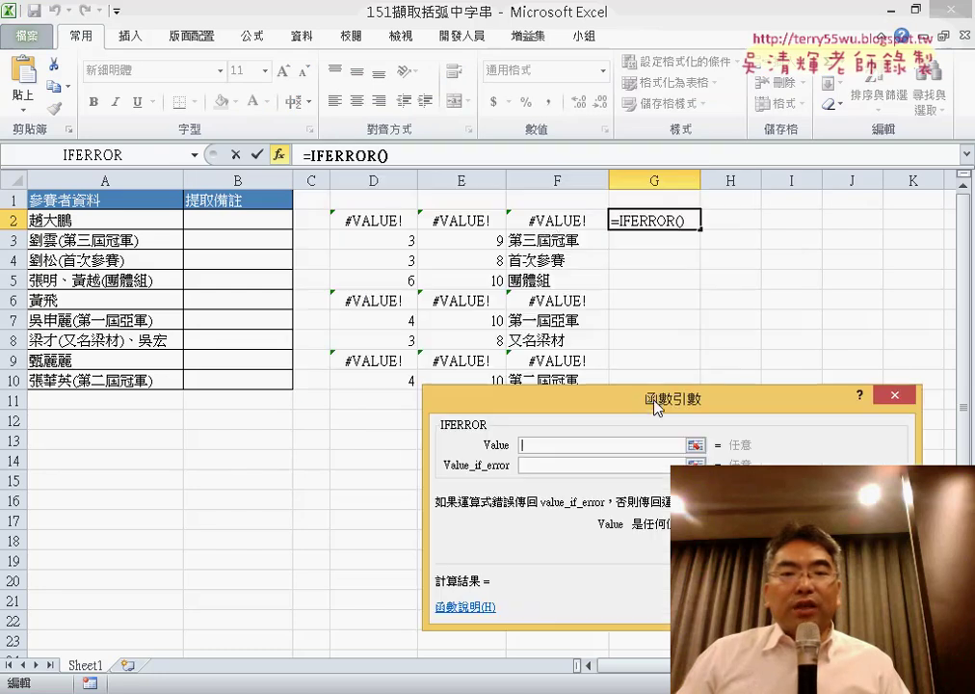
left_click(555, 221)
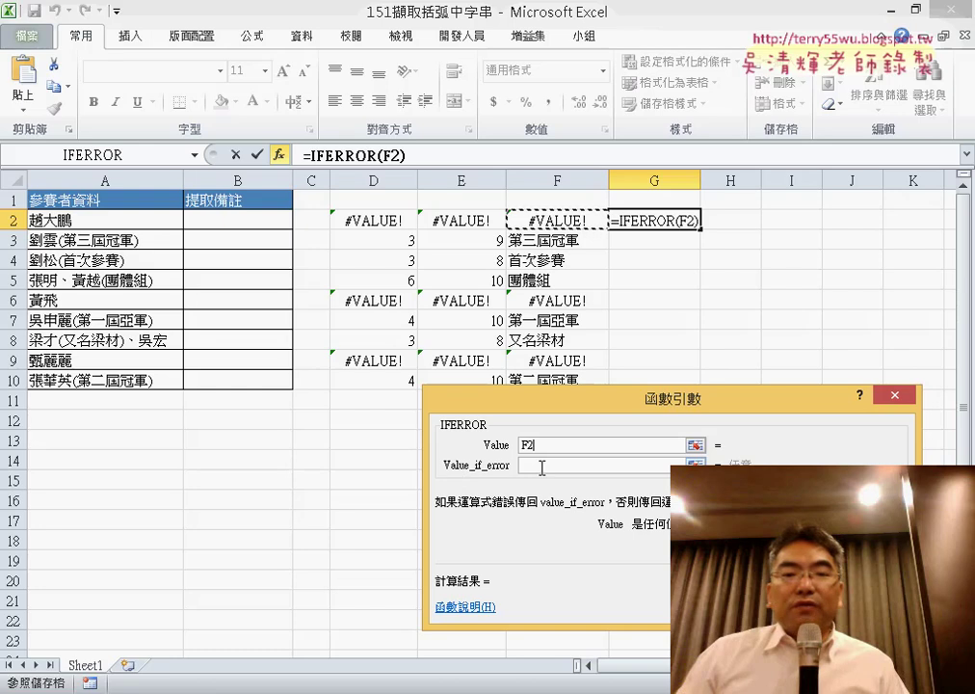
left_click(541, 465)
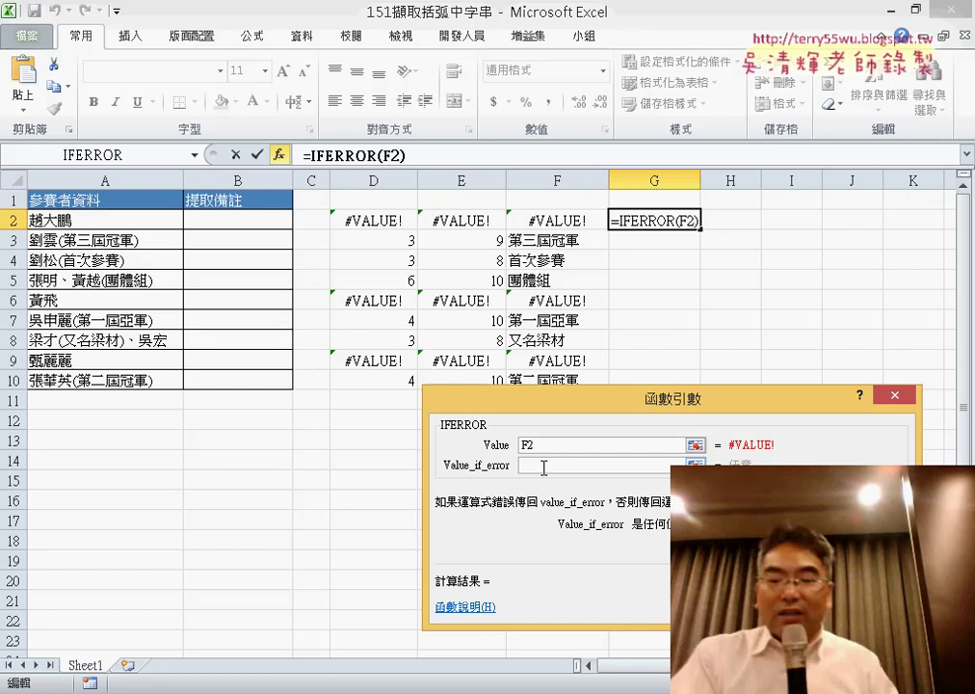
type("\"\"")
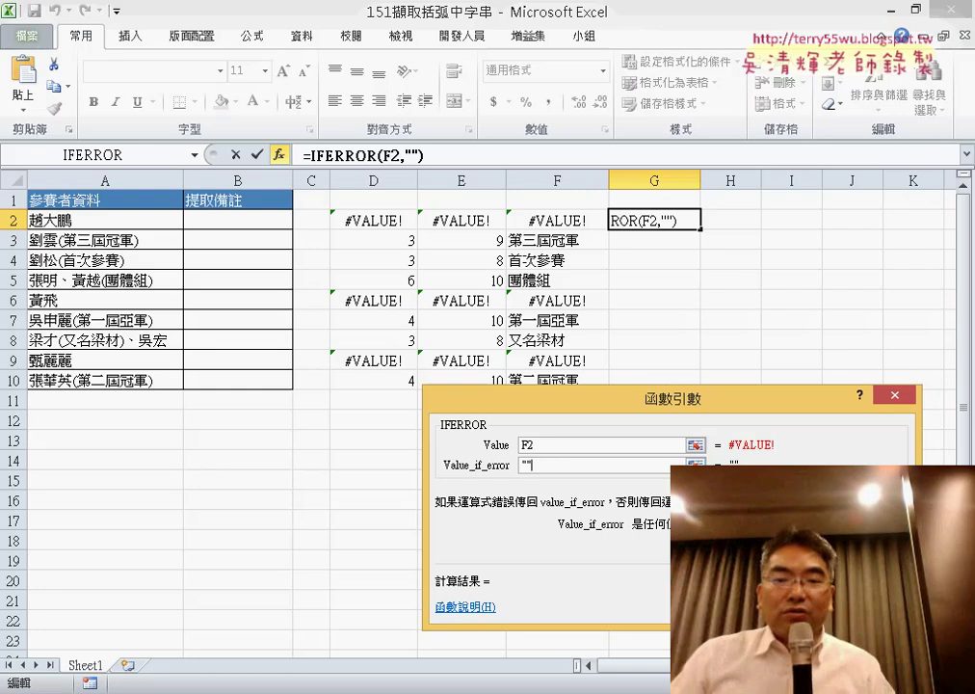
key("Return")
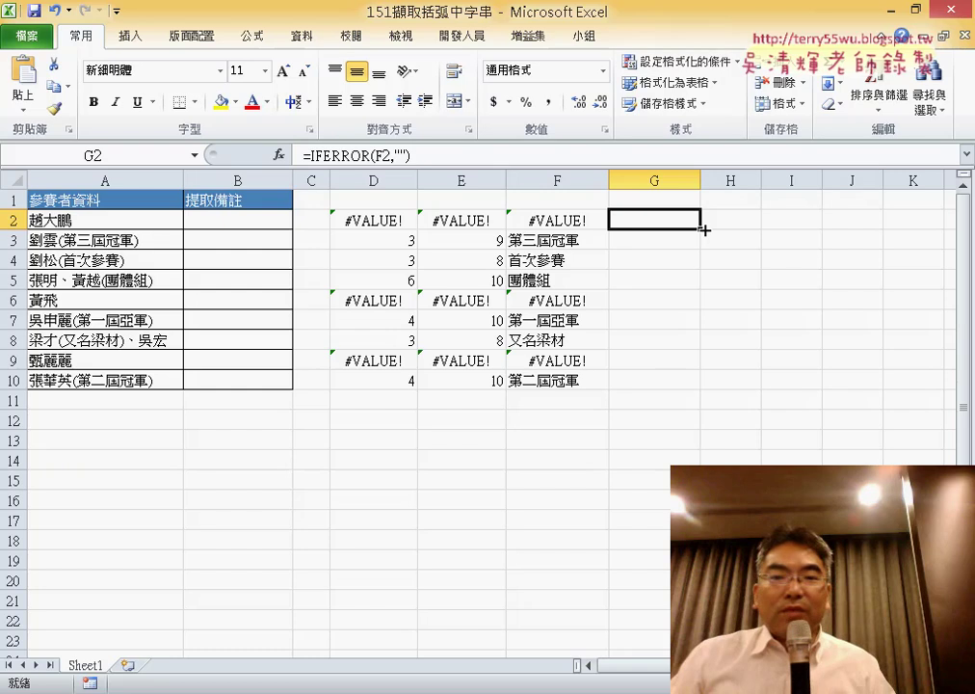
Fill the IFERROR formula from G2 down to G10, then select B2
left_click_drag(704, 231, 698, 391)
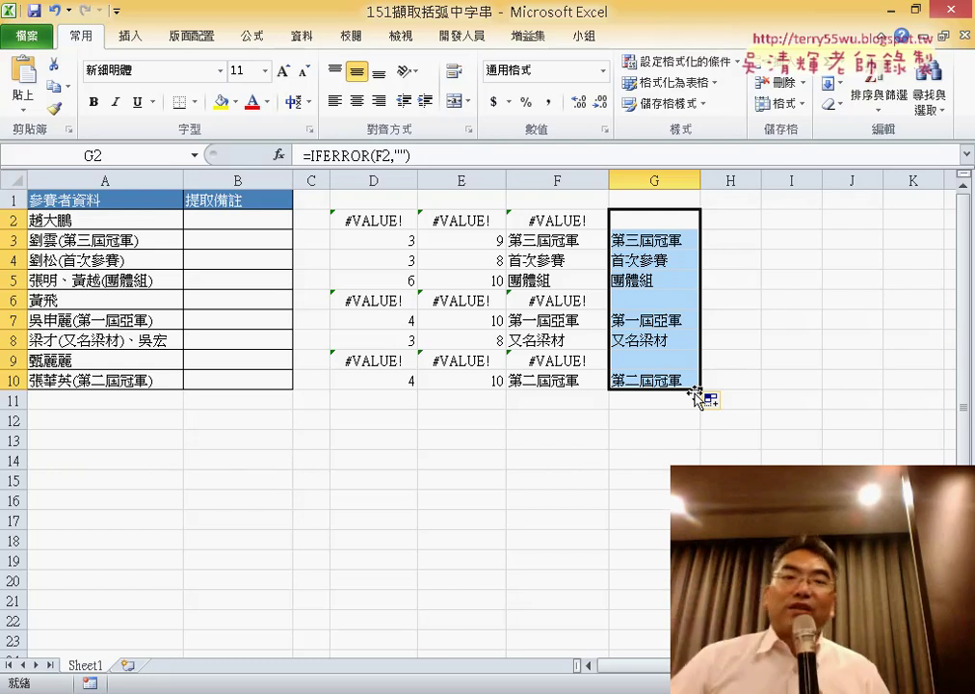
left_click(276, 223)
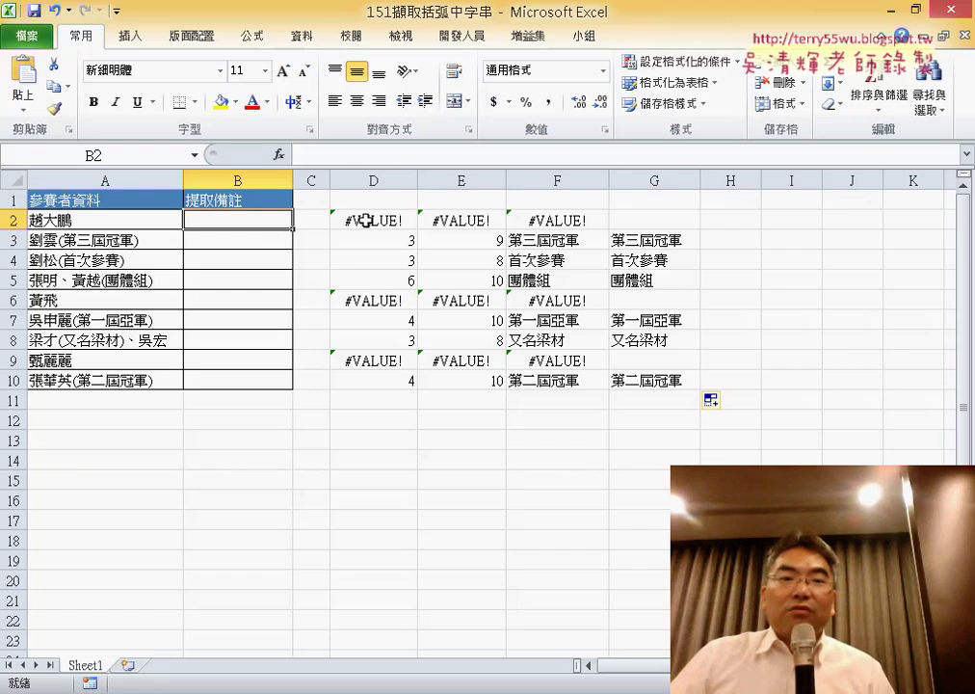
Build =FIND("(",A2) in B2 using the recently used FIND function
left_click(280, 154)
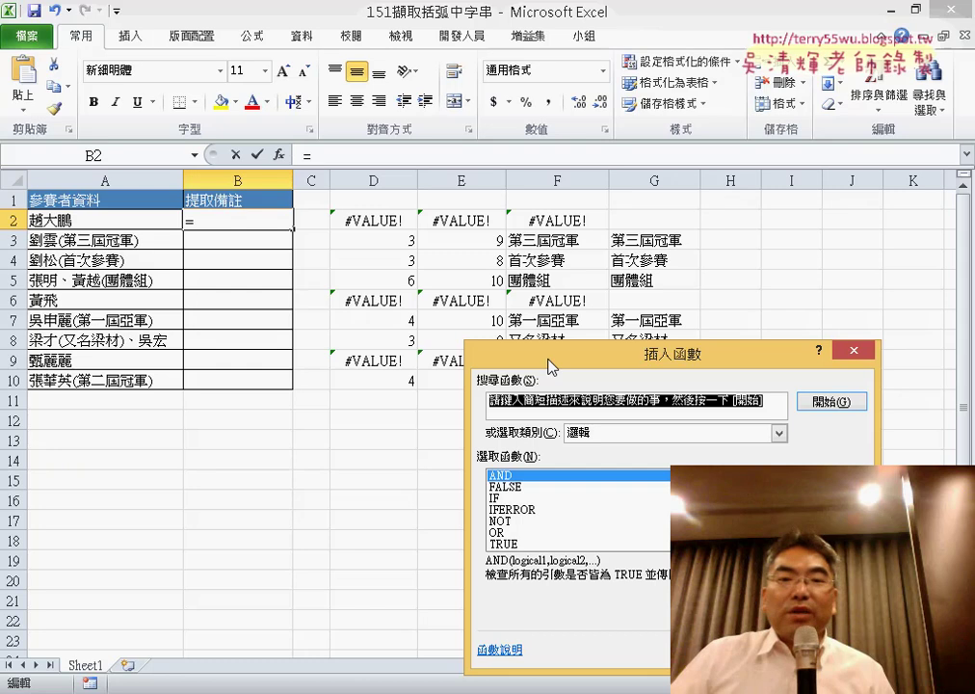
left_click_drag(552, 366, 446, 140)
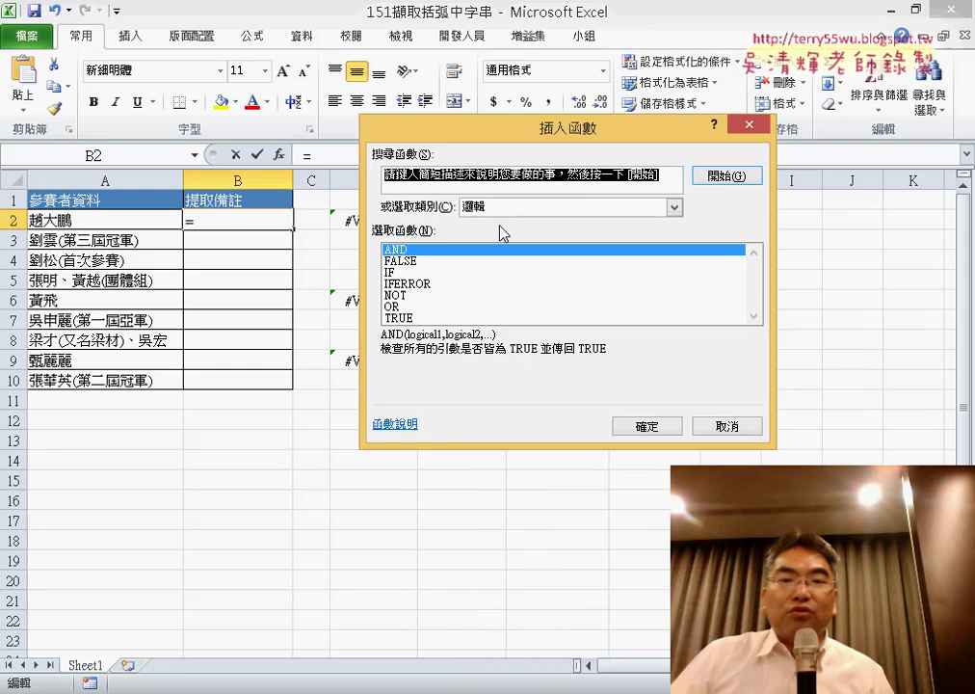
left_click(501, 207)
left_click(501, 219)
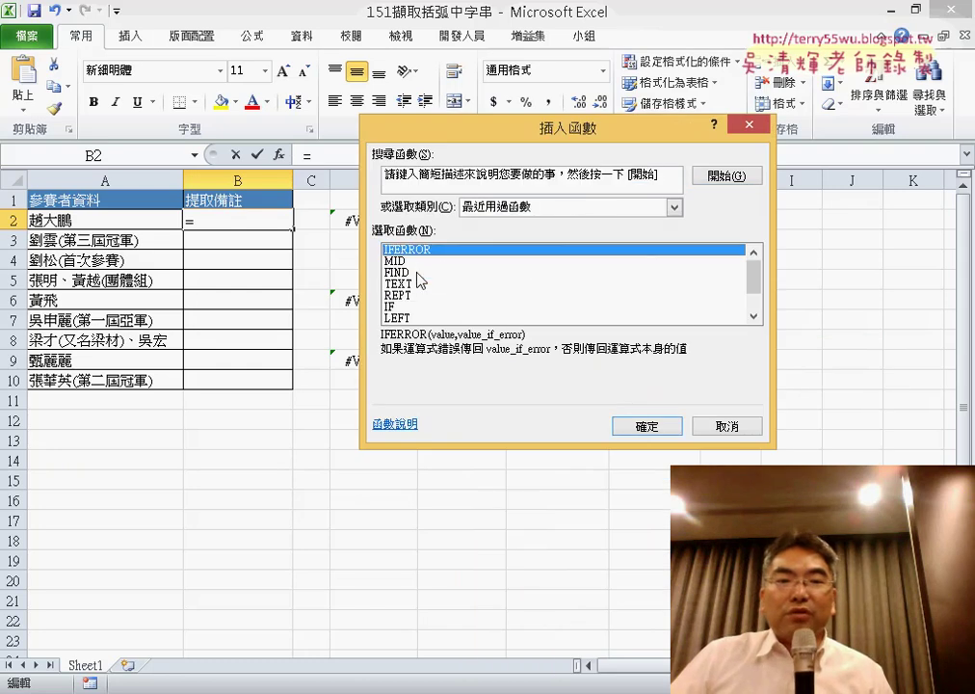
double_click(418, 274)
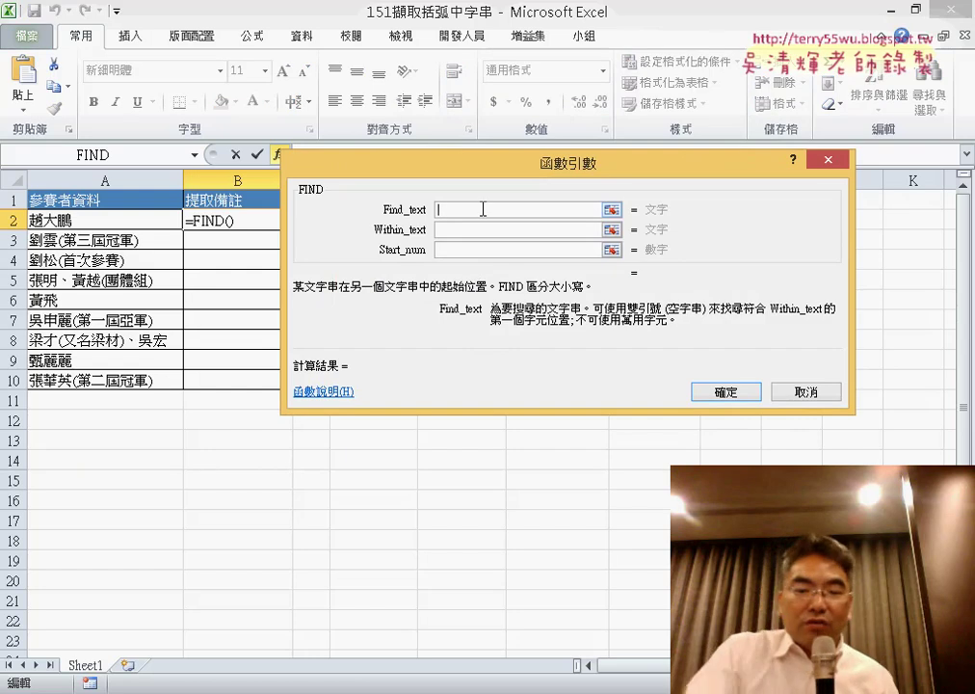
type("(")
left_click(482, 228)
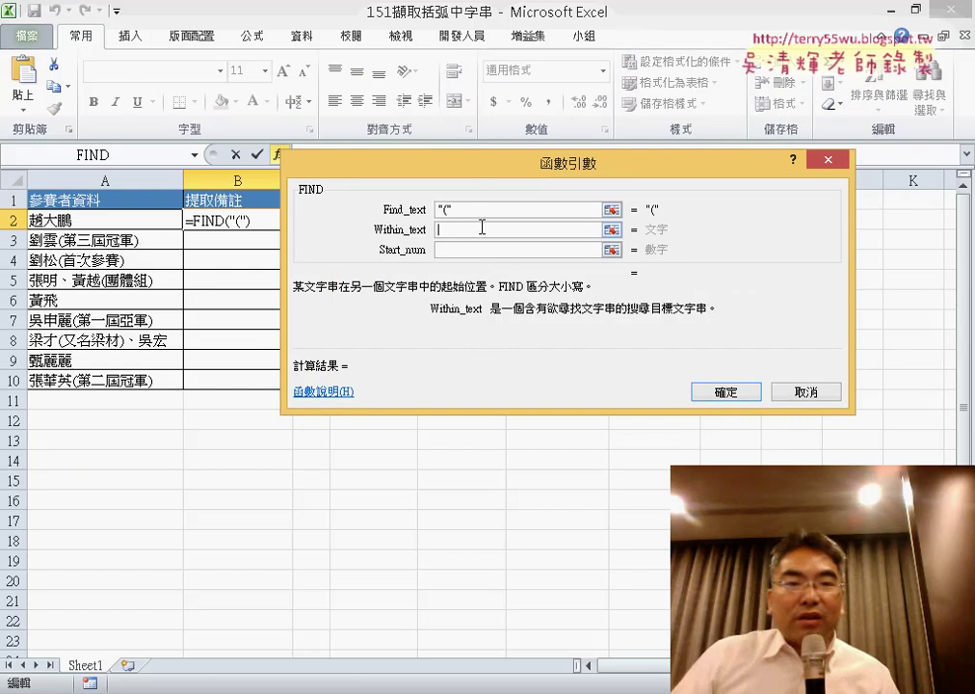
left_click(116, 221)
left_click(725, 390)
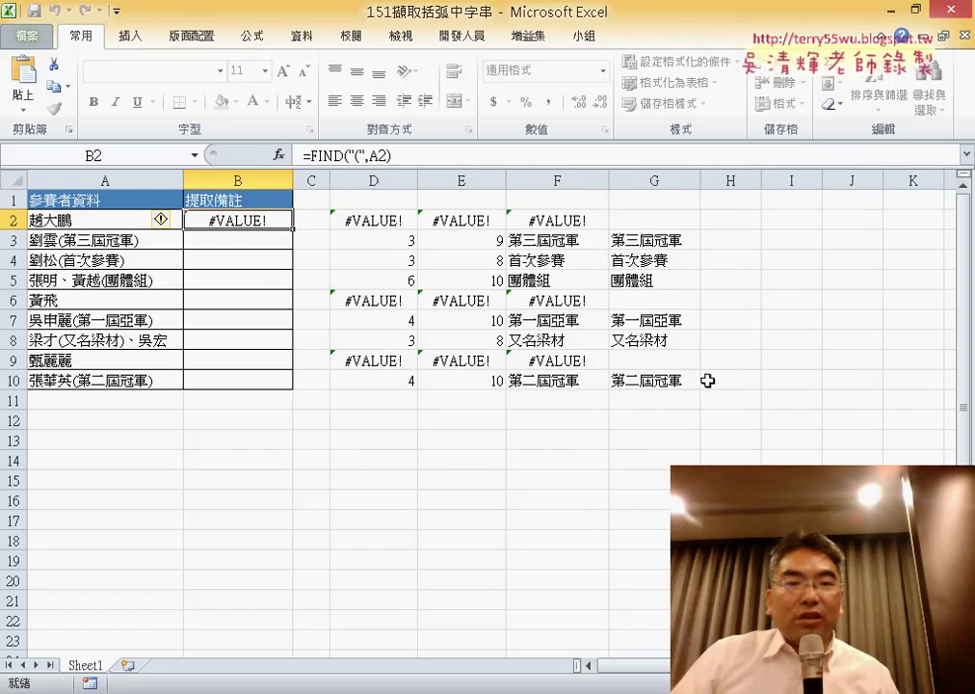
Cut the FIND("(",A2) formula text out of the formula bar for reuse
left_click_drag(307, 155, 397, 155)
key("ctrl+c")
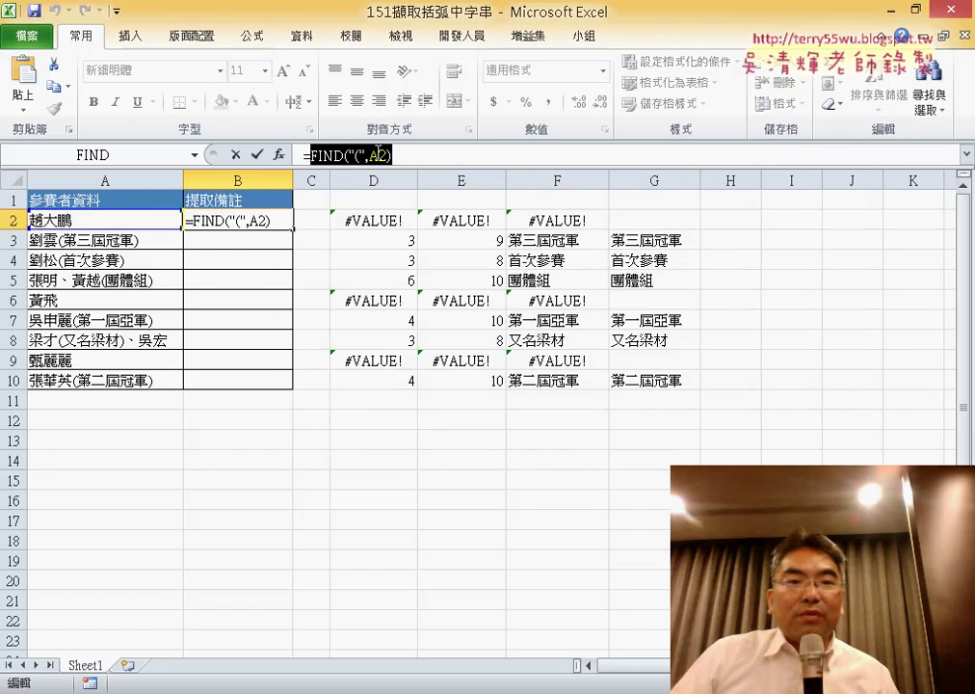
right_click(397, 156)
left_click(412, 171)
Insert MID into B2 with Text A2 and Start_num FIND("(",A2)+1
left_click(278, 154)
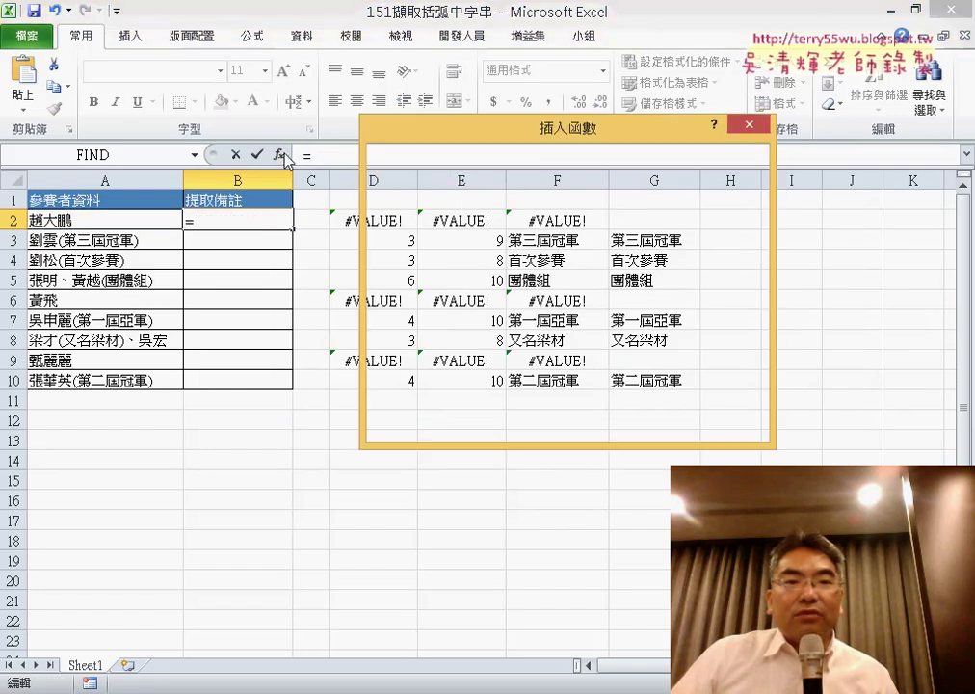
double_click(405, 272)
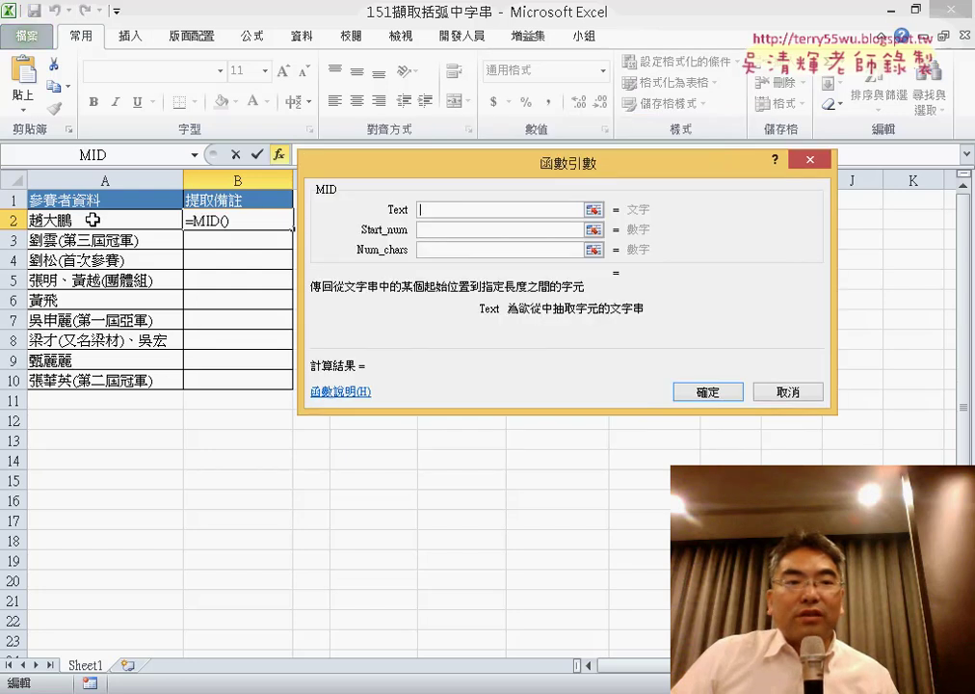
left_click(93, 220)
left_click(431, 233)
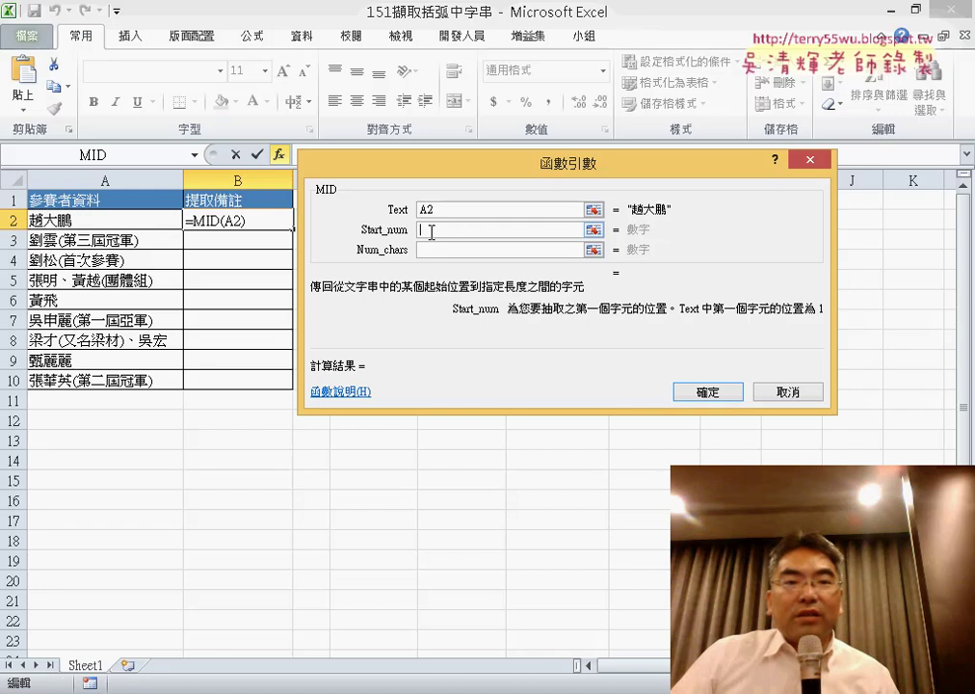
right_click(439, 232)
left_click(492, 291)
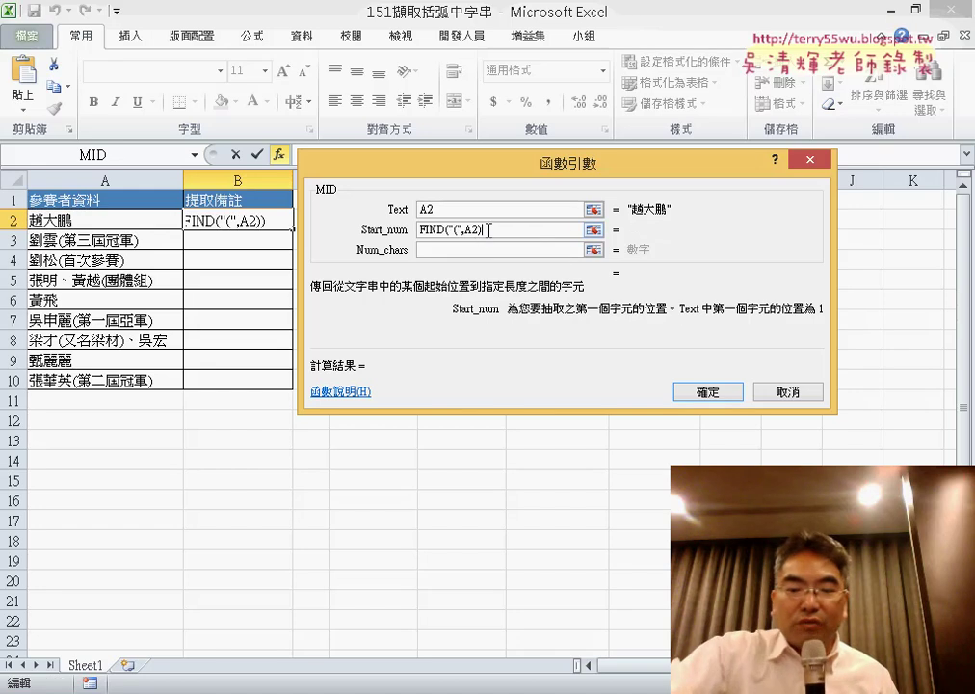
type("+1")
Set Num_chars to FIND(")",A2)-FIND("(",A2)-1 and commit the MID formula, which shows #VALUE!
key("Tab")
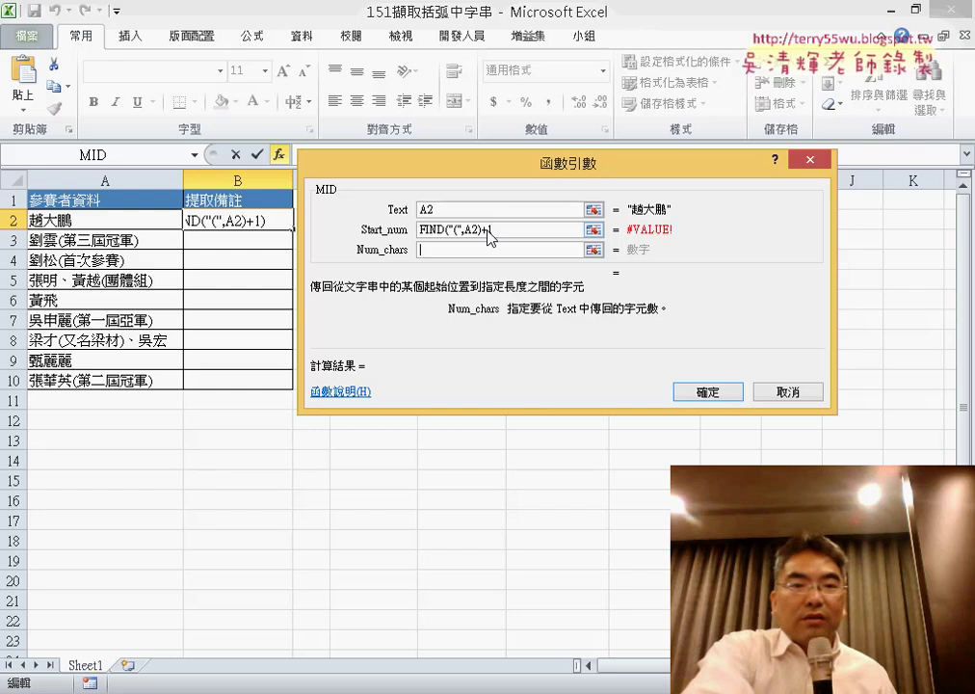
right_click(480, 254)
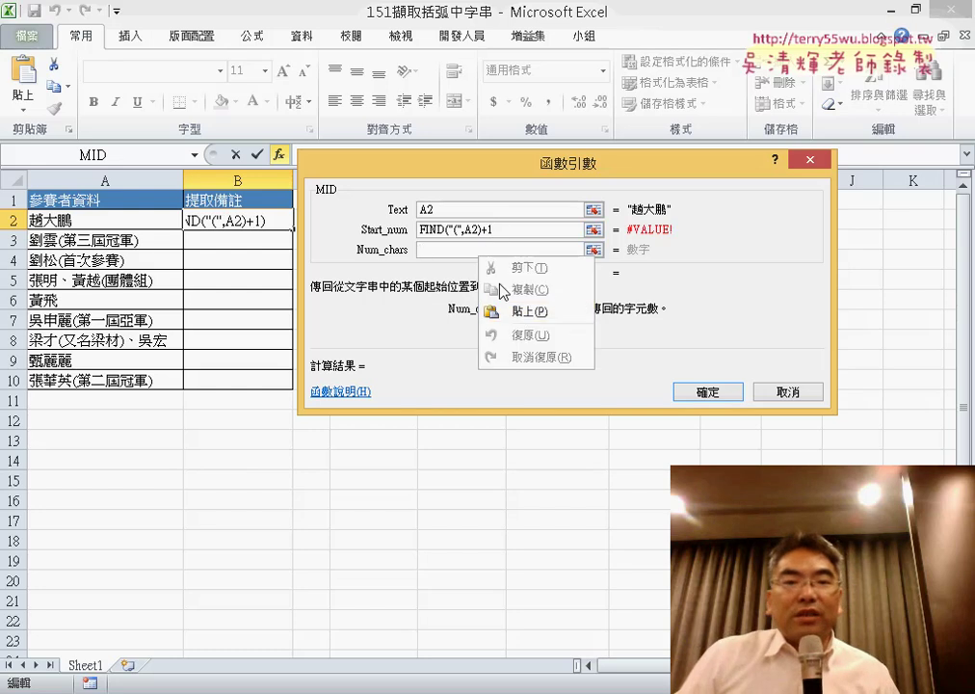
left_click(519, 313)
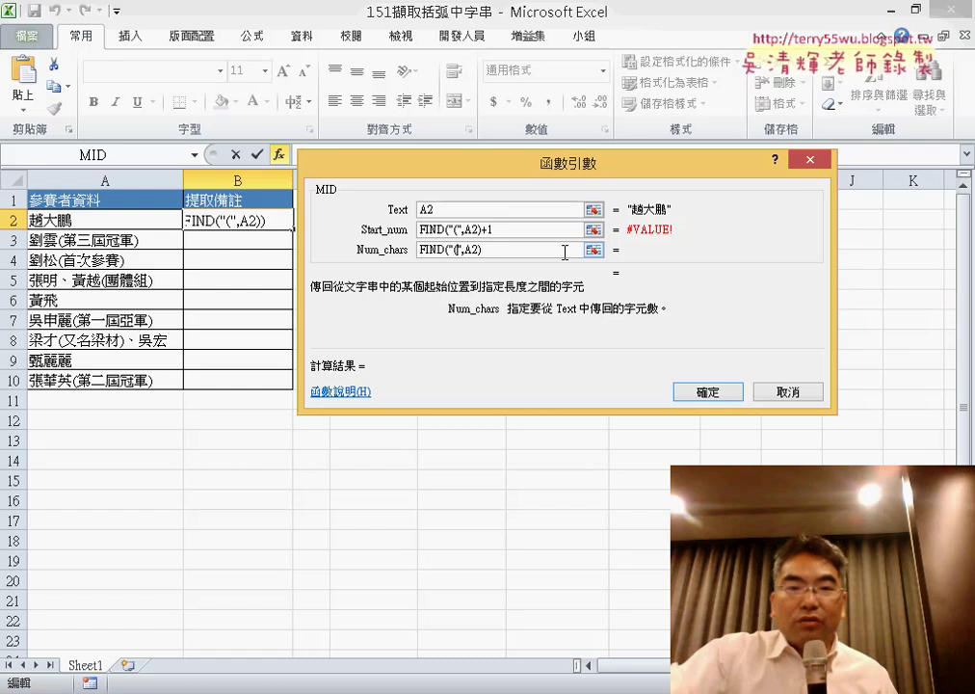
key("BackSpace")
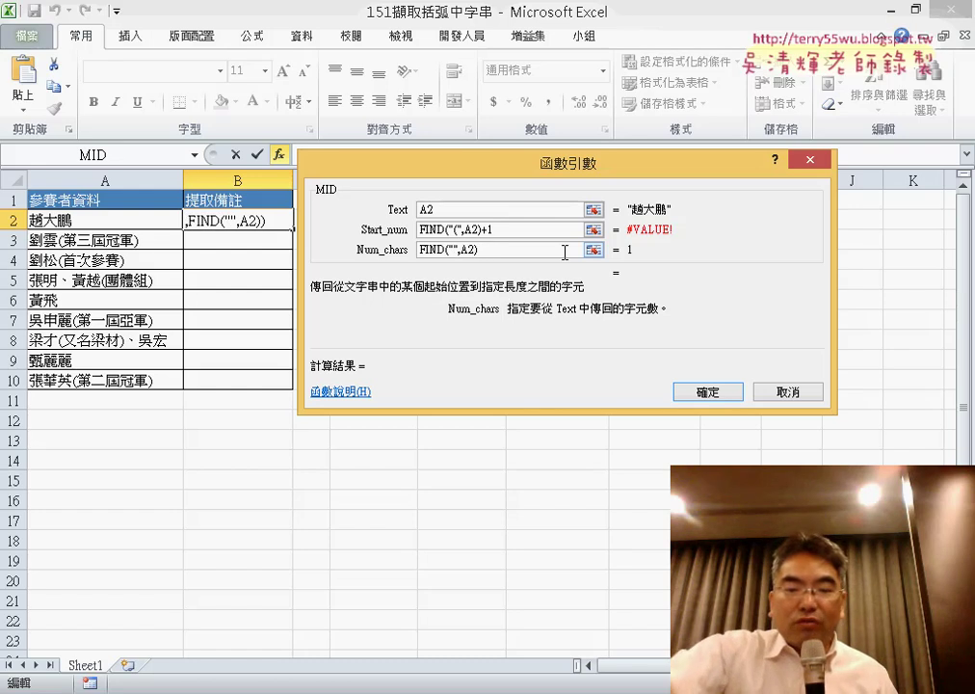
type(")")
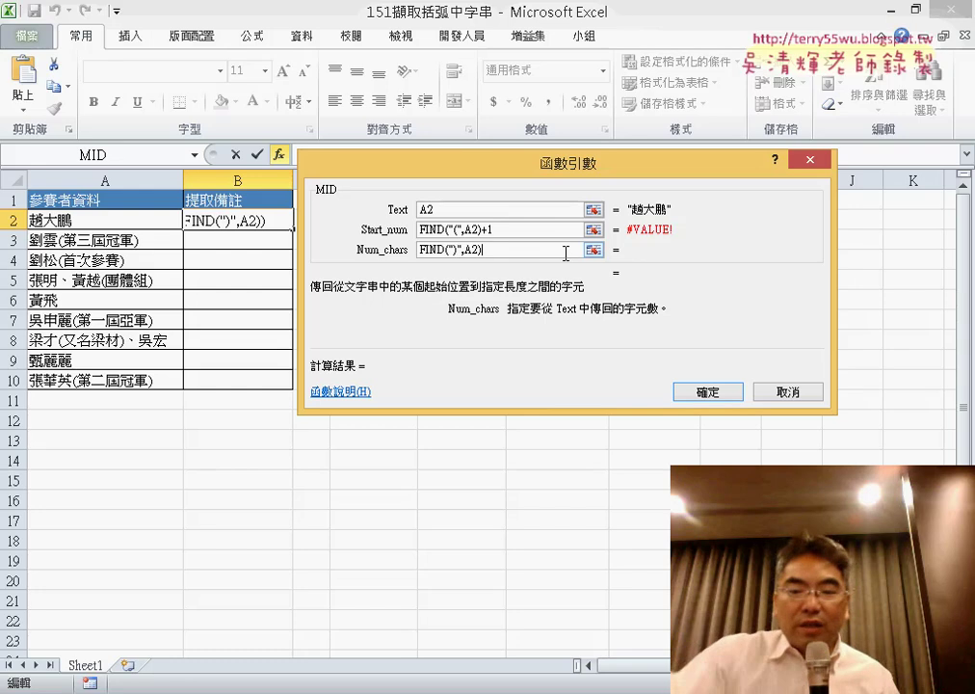
type("-FIND(\"(\",A2)")
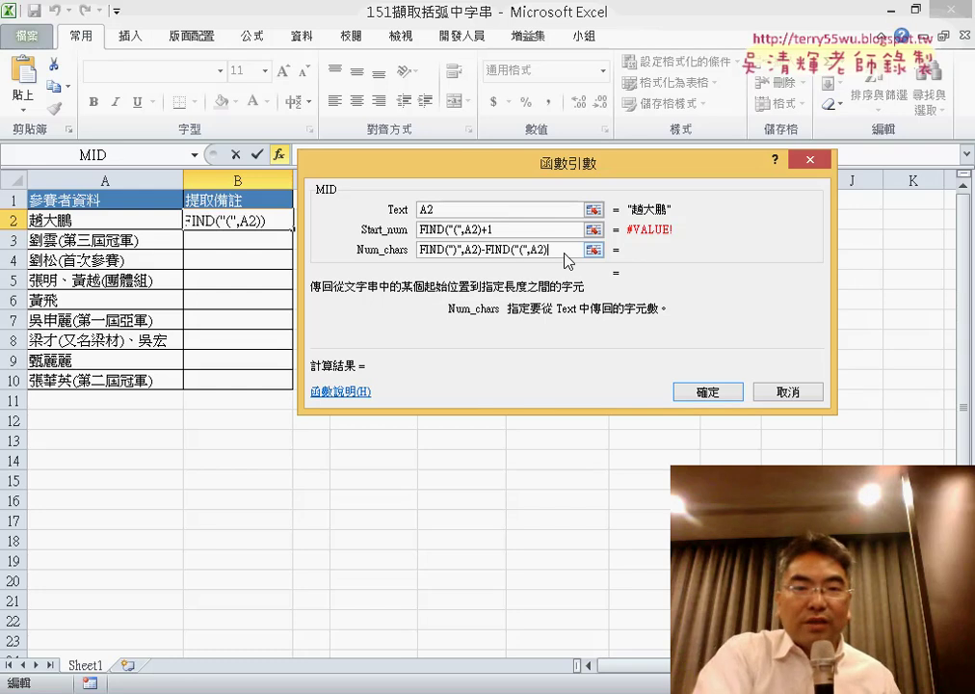
type("-")
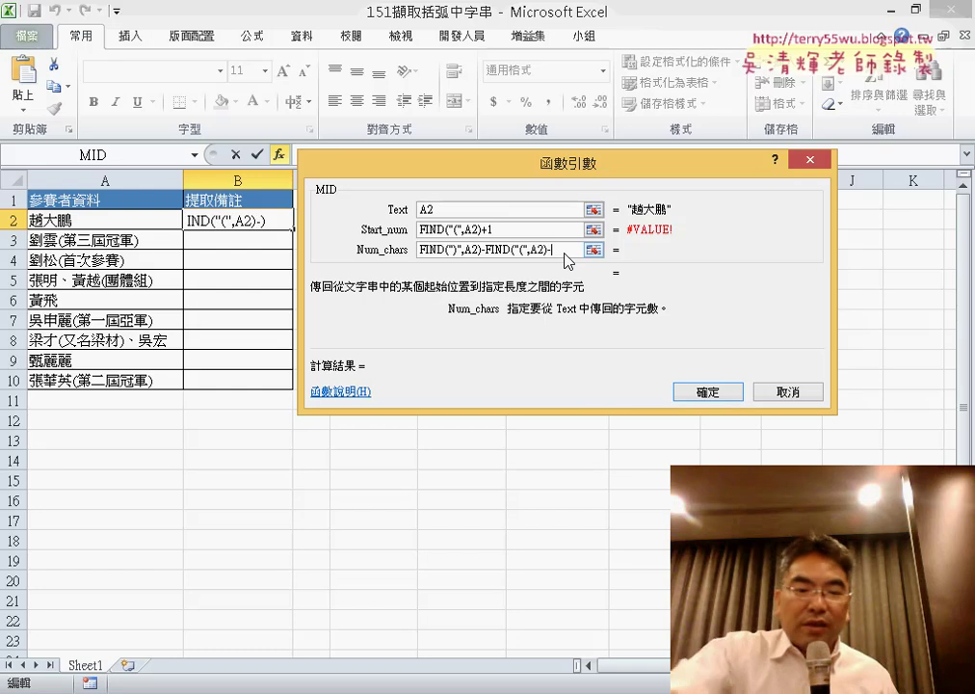
type("1")
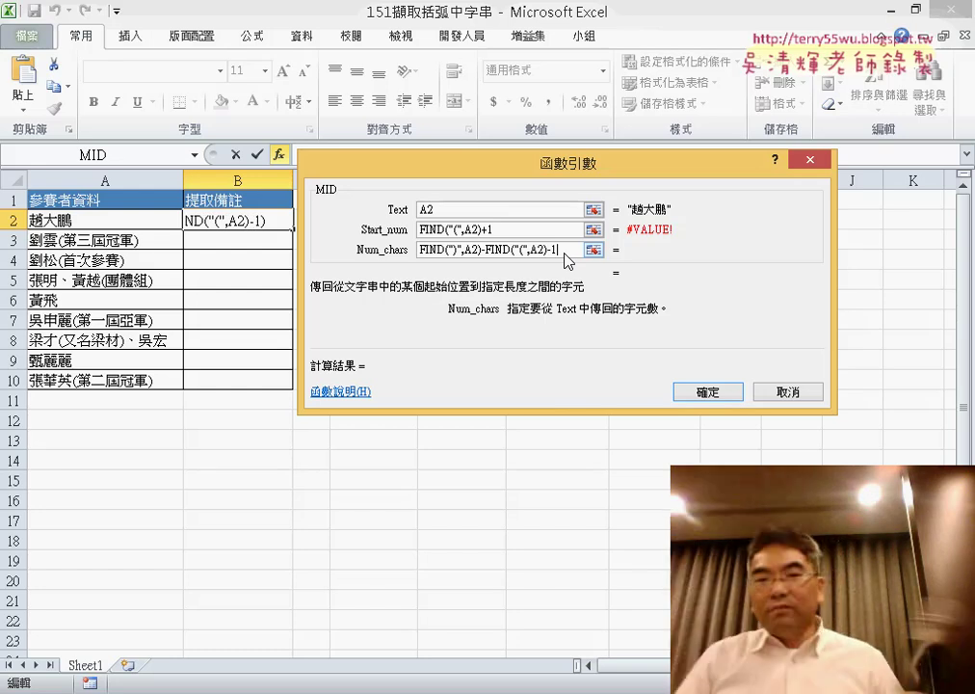
left_click(711, 395)
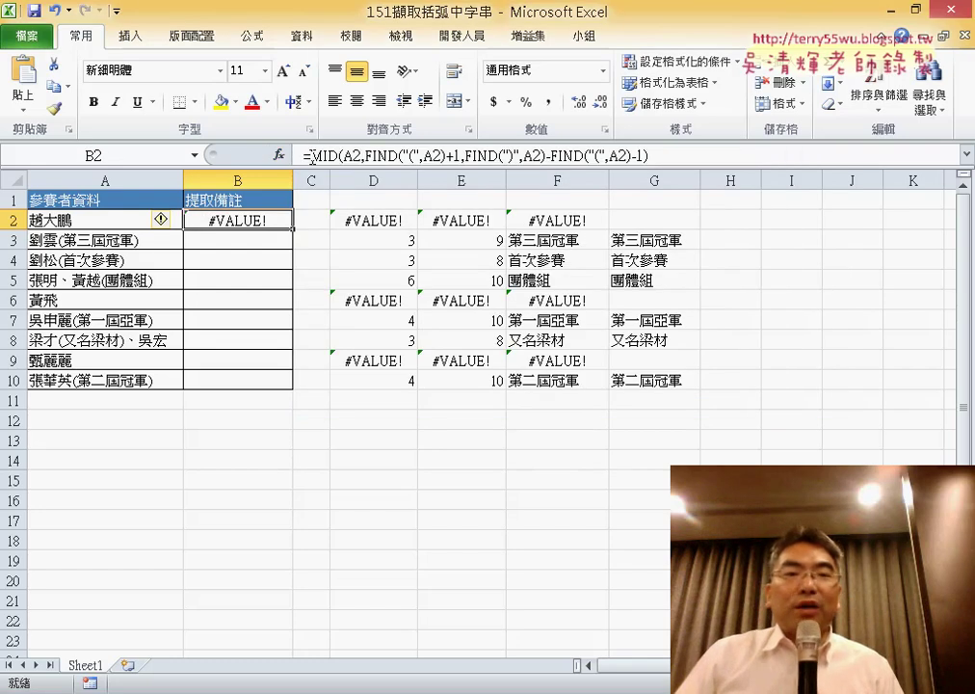
left_click_drag(311, 156, 583, 156)
key("ctrl+c")
Cut the MID formula and wrap it in IFERROR with "" as the error value in B2
right_click(575, 159)
left_click(616, 170)
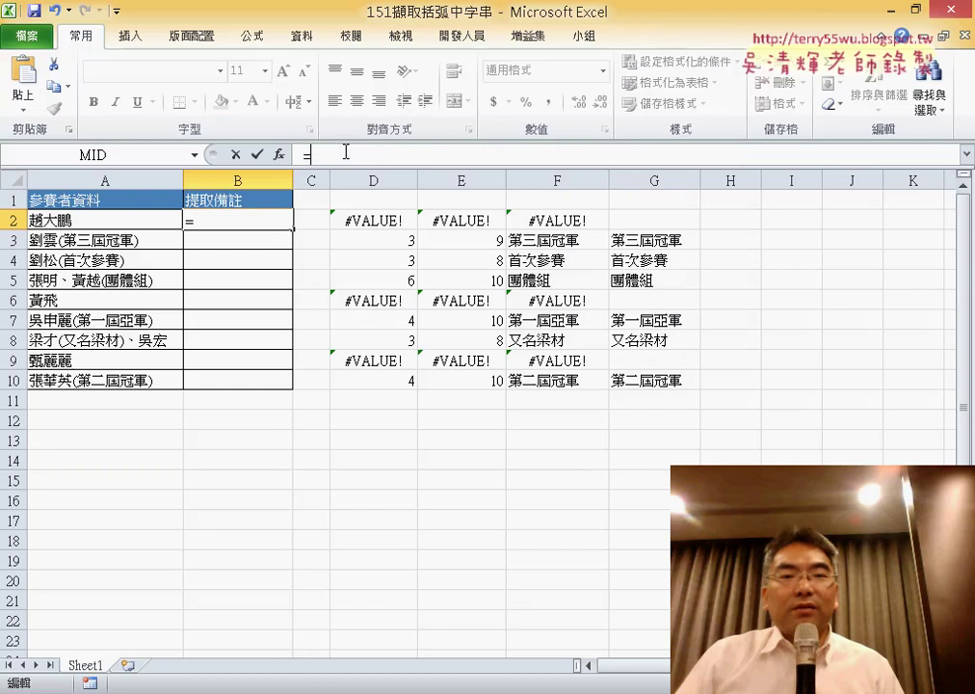
left_click(278, 154)
left_click(512, 214)
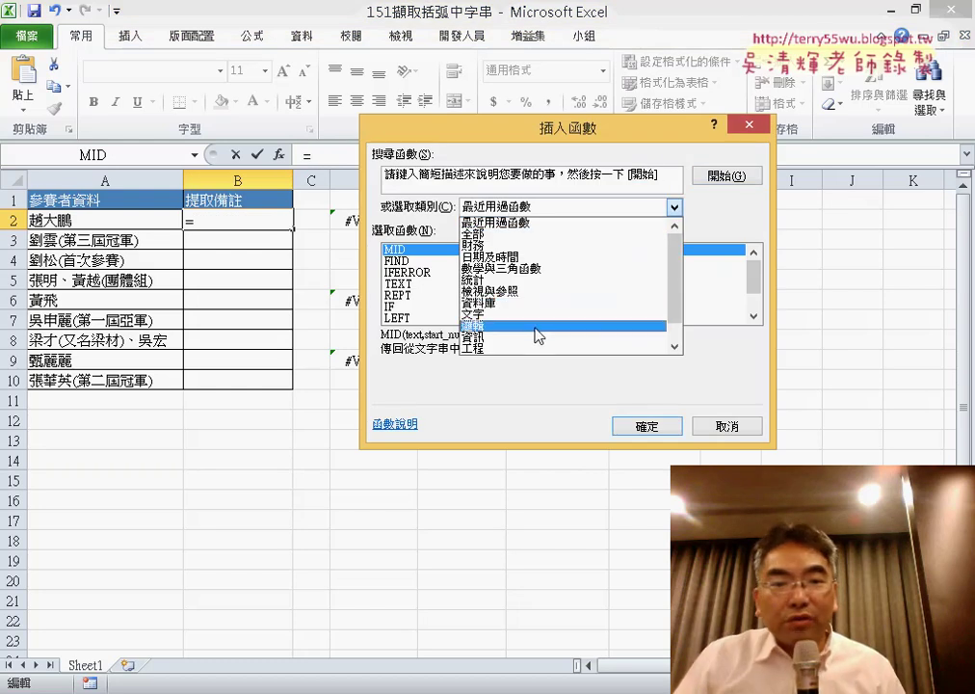
left_click(553, 226)
double_click(460, 273)
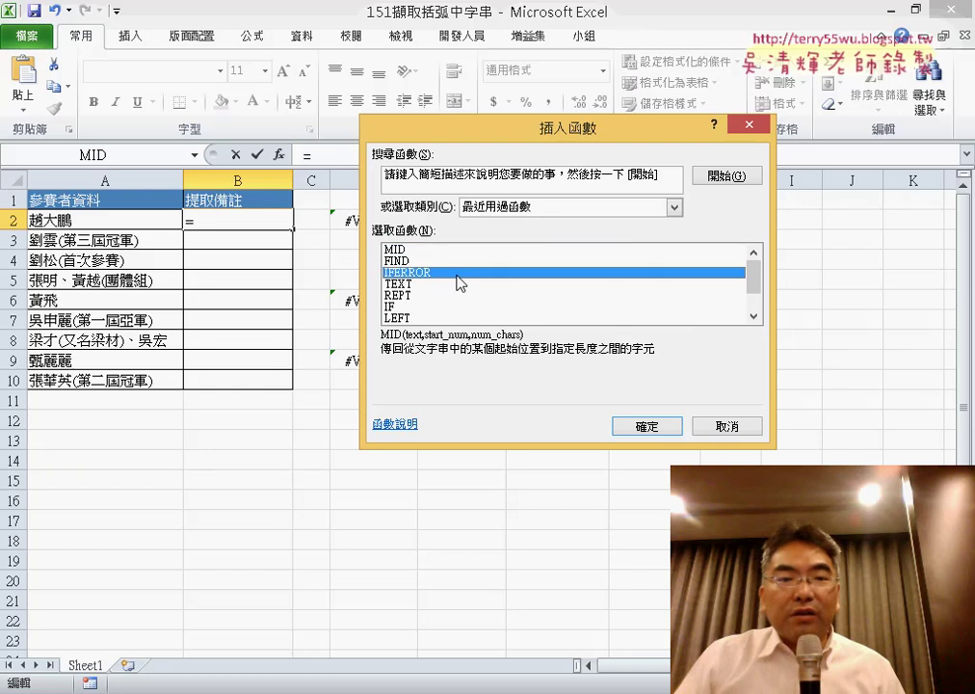
key("ctrl+v")
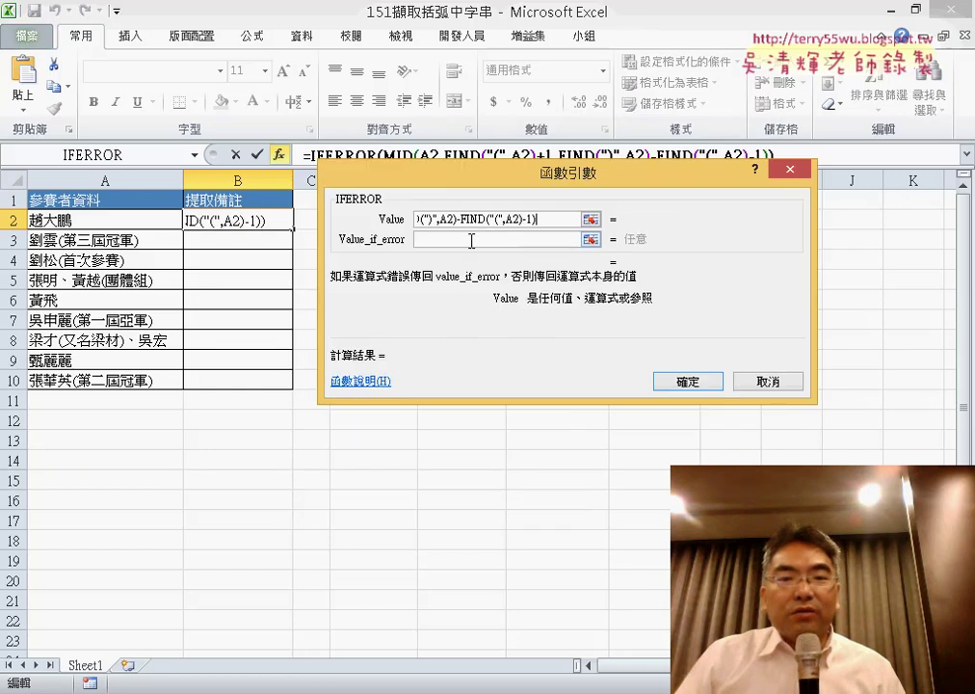
left_click(471, 240)
type("\"\"")
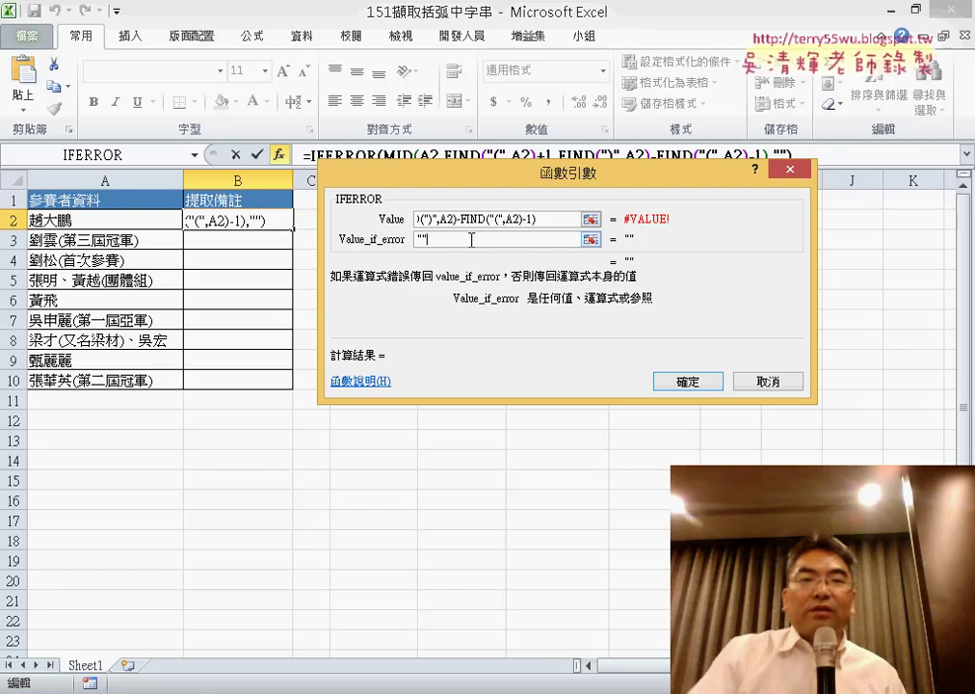
left_click(689, 382)
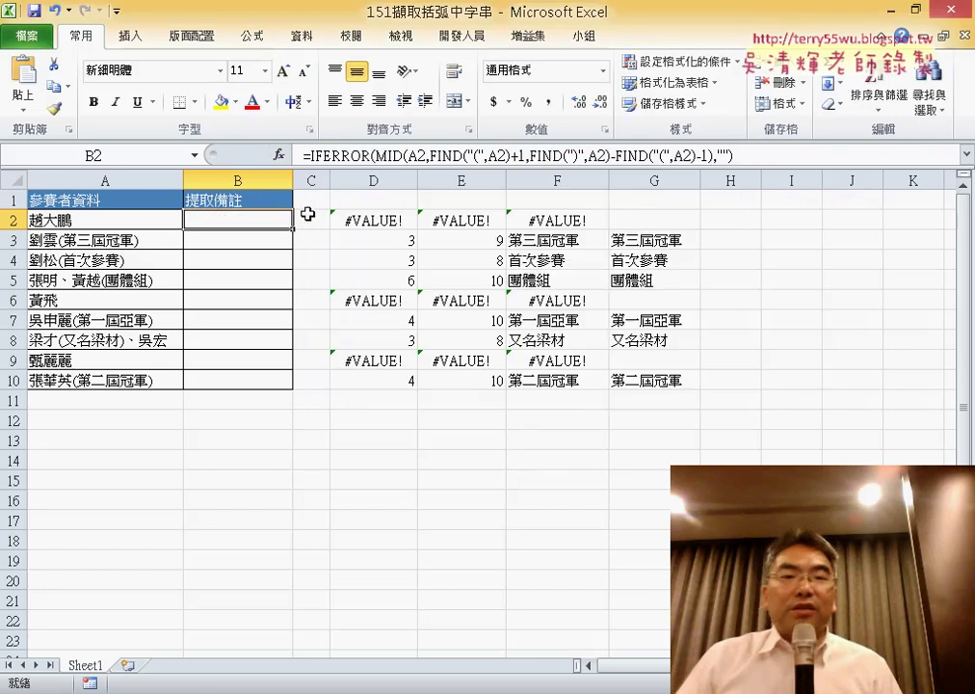
Fill B2's formula down to B10 and clear the contents of helper columns D through G
left_click_drag(298, 231, 291, 388)
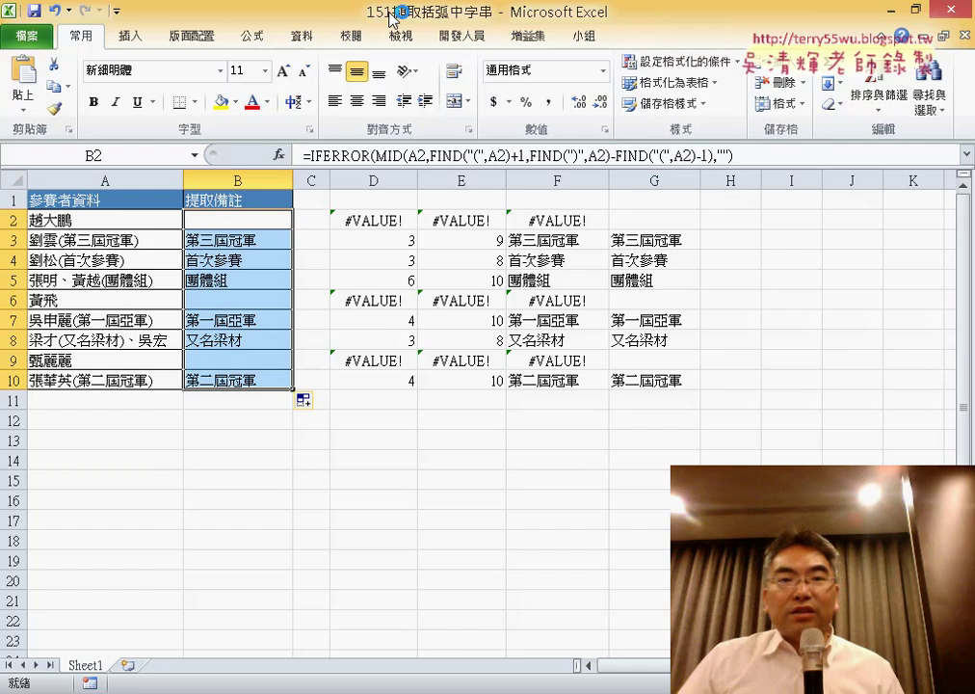
left_click_drag(373, 181, 654, 180)
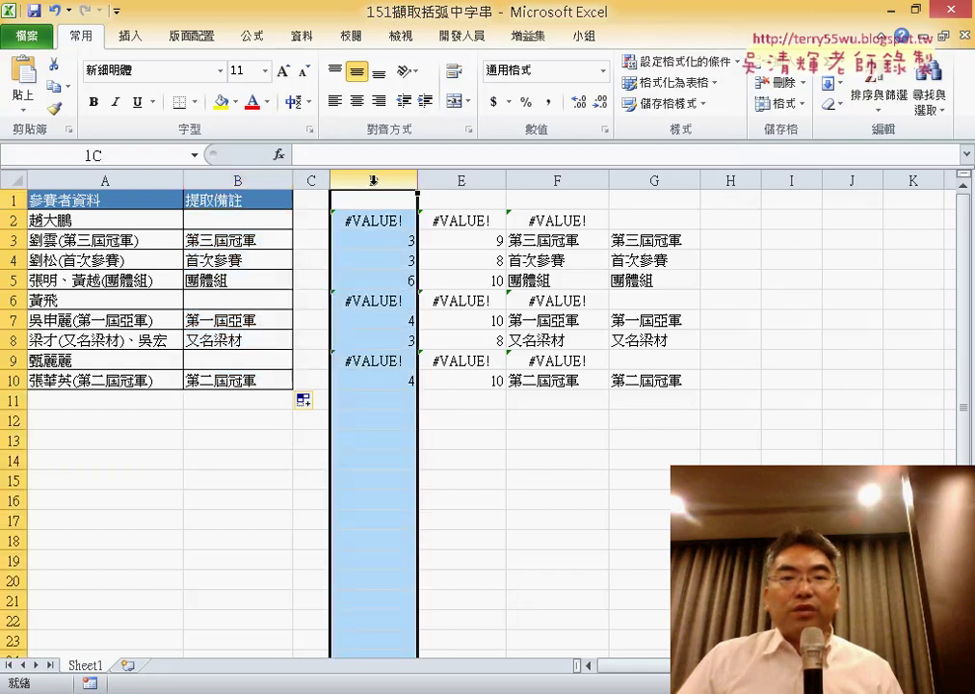
right_click(586, 280)
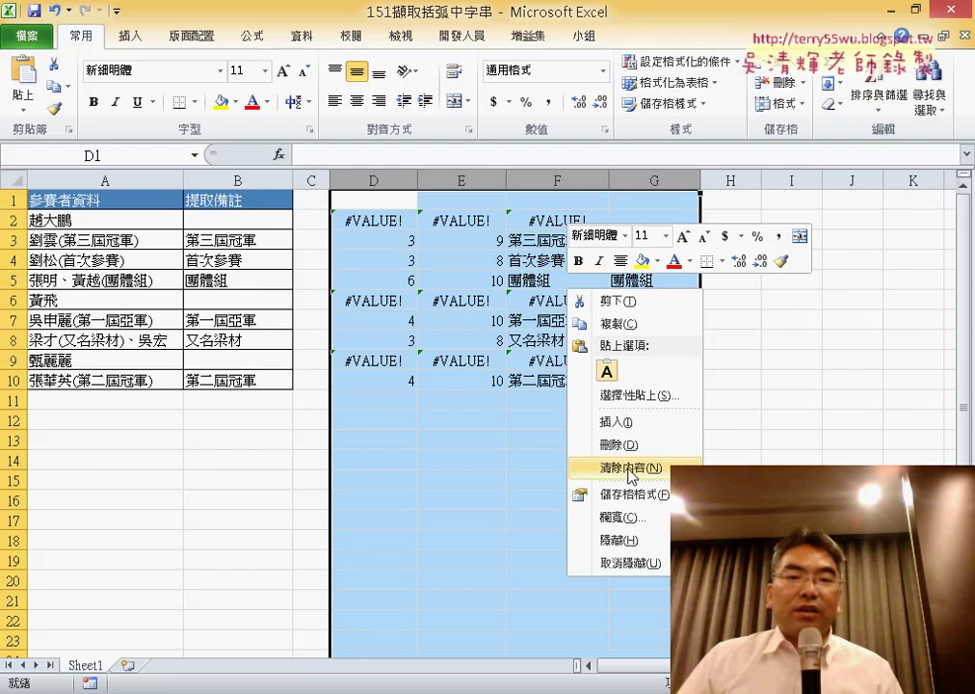
left_click(578, 503)
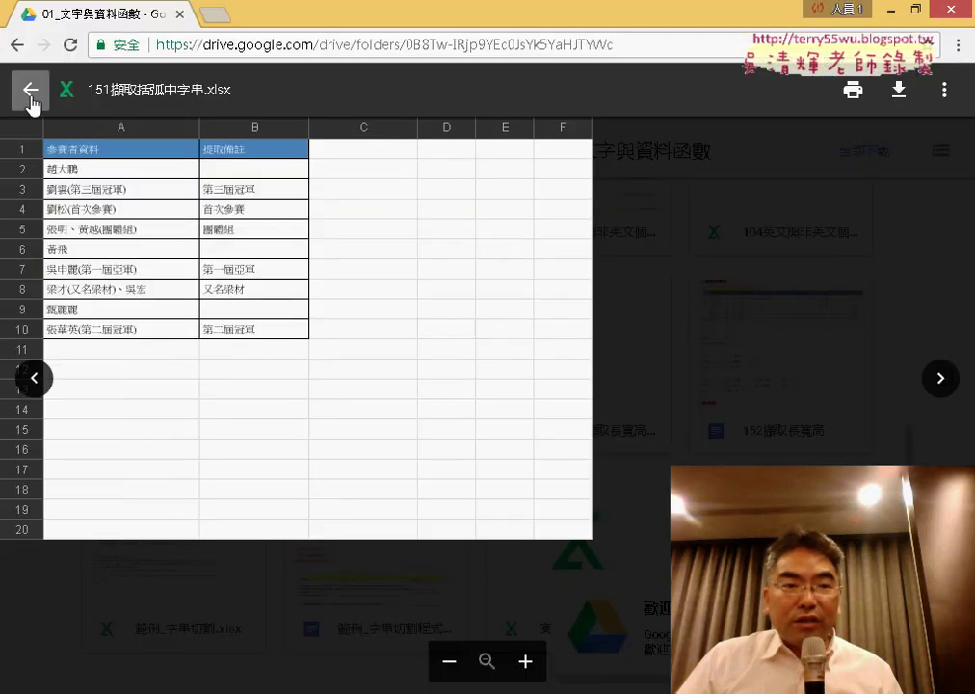
Close the 151擷取括弧中字串.xlsx preview in Google Drive and minimize Chrome
left_click(30, 91)
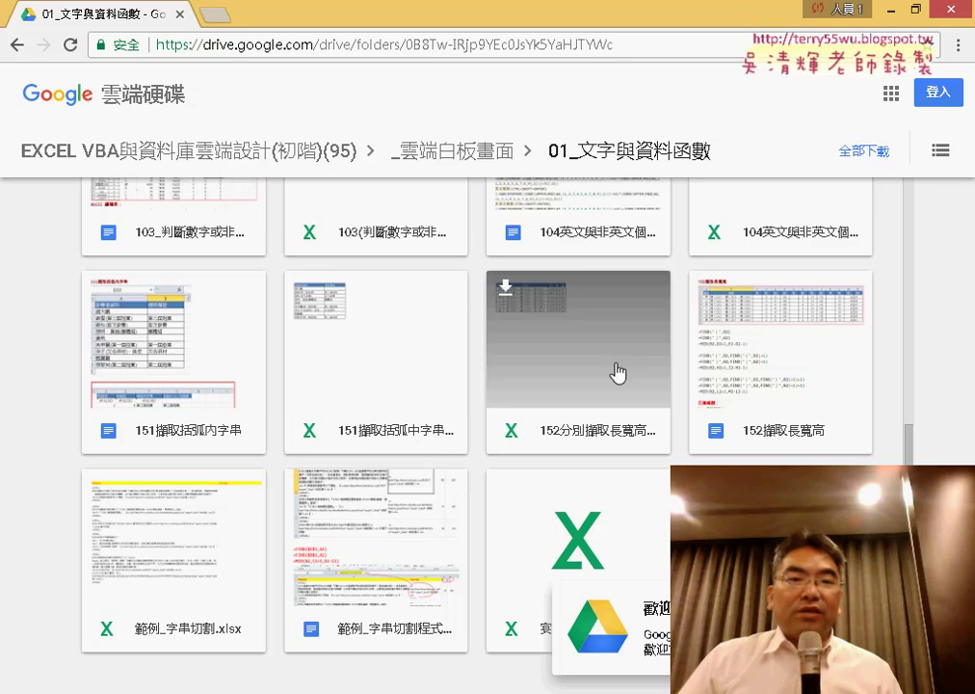
left_click(891, 14)
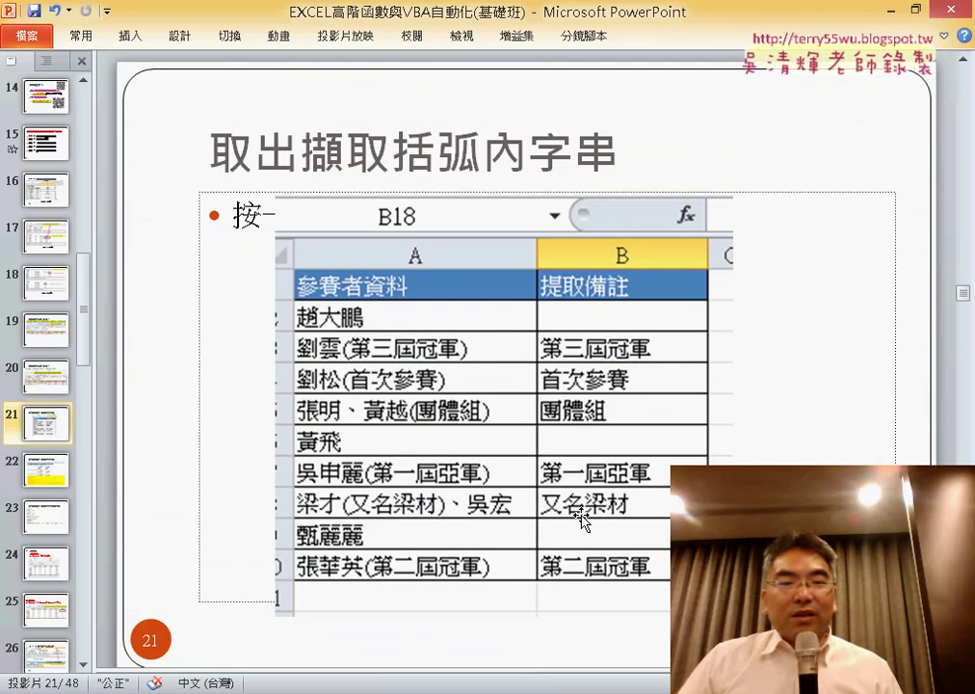
Scroll through slides 22–24 to '二、邏輯函數', then minimize PowerPoint
scroll(558, 307, "down", 1)
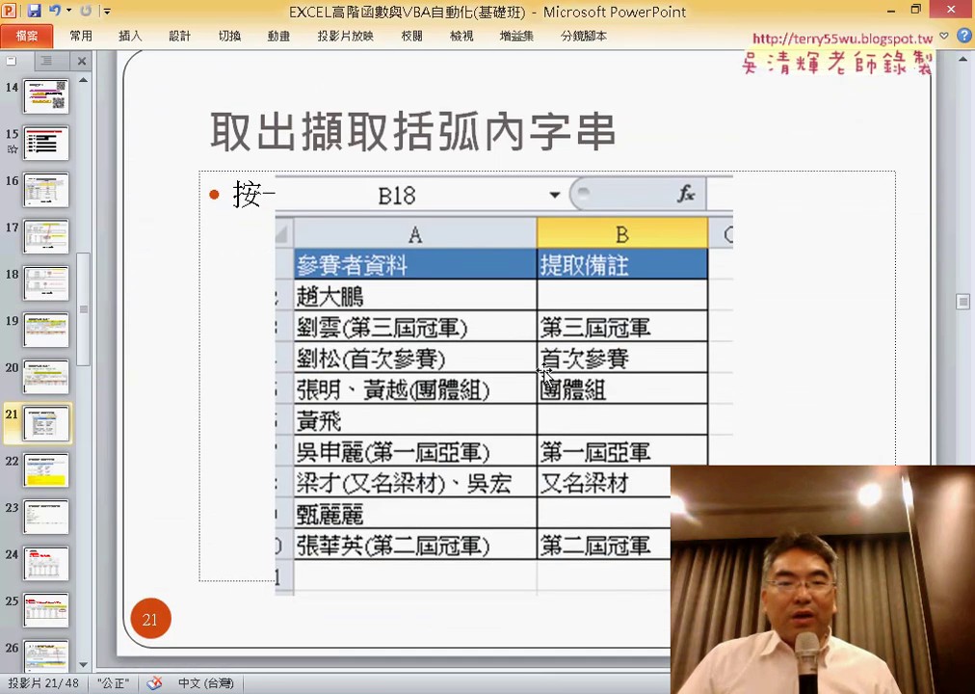
scroll(549, 347, "down", 2)
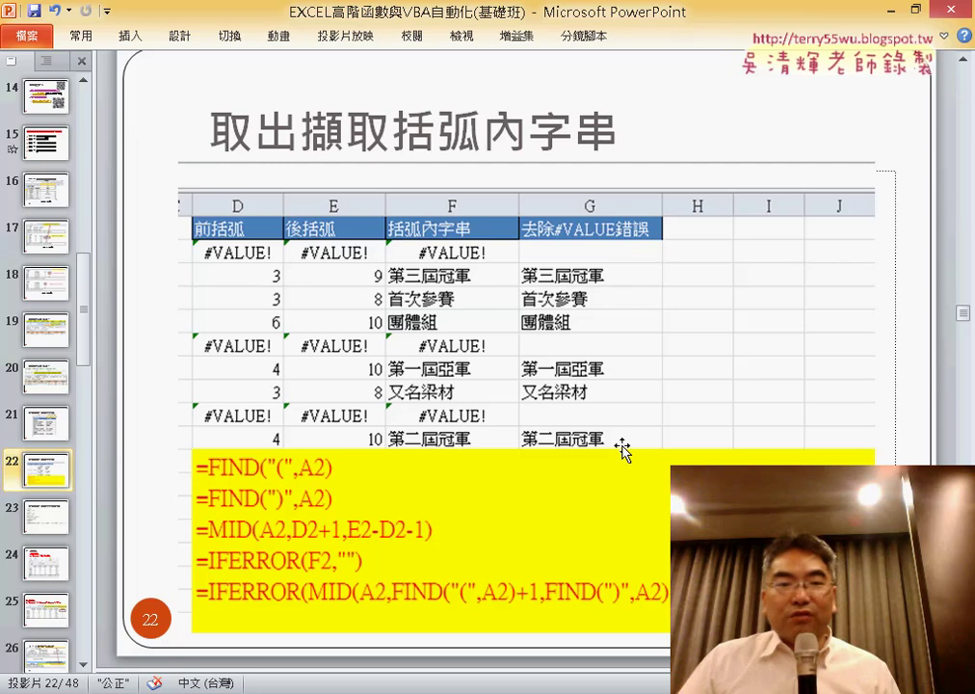
scroll(623, 449, "down", 3)
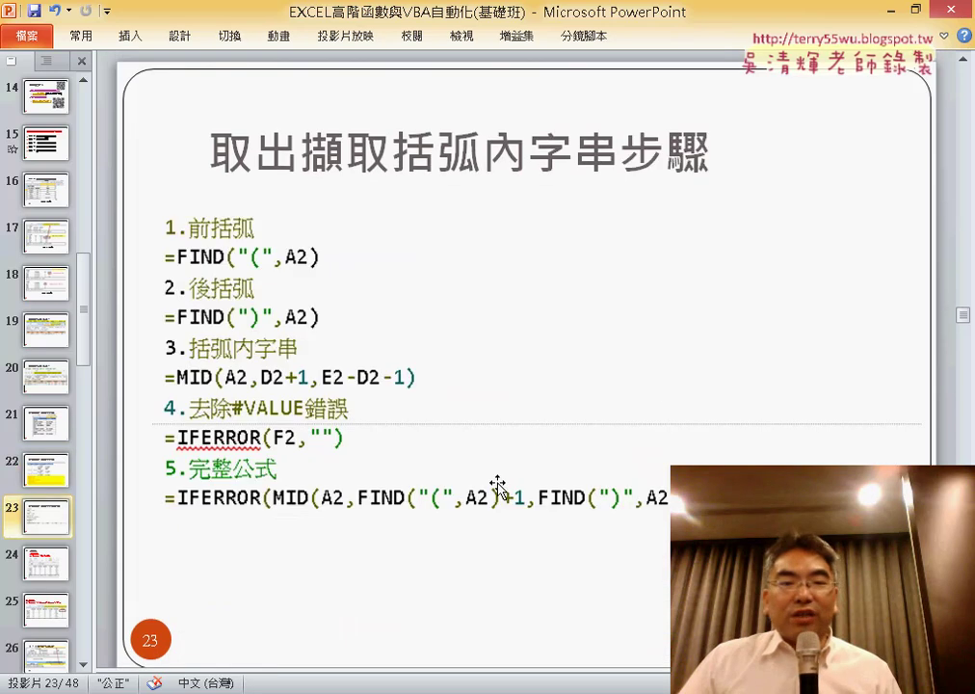
scroll(498, 484, "down", 1)
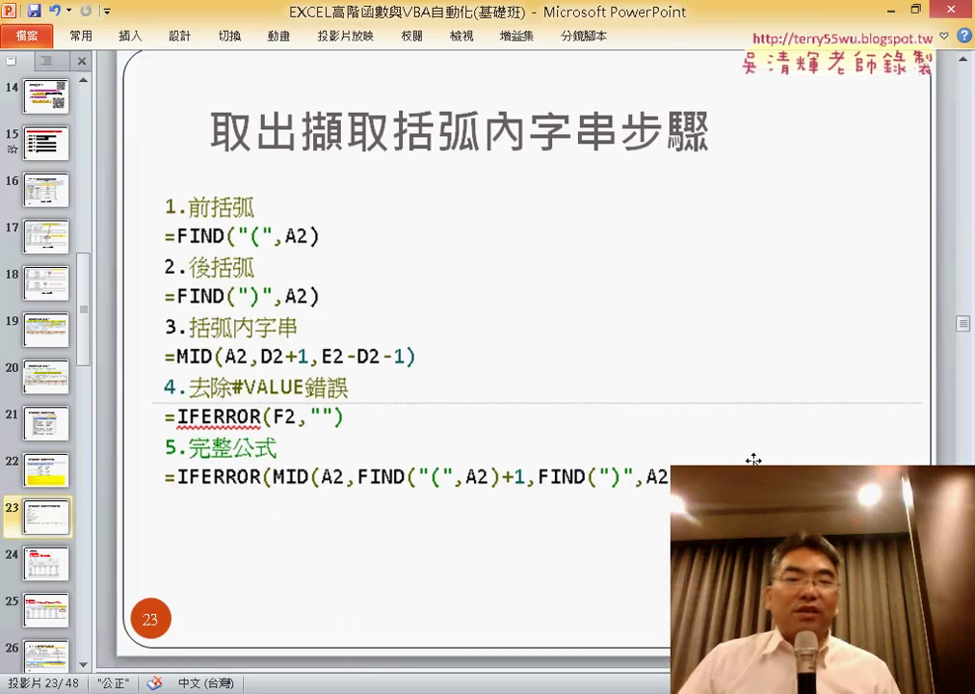
scroll(753, 461, "down", 2)
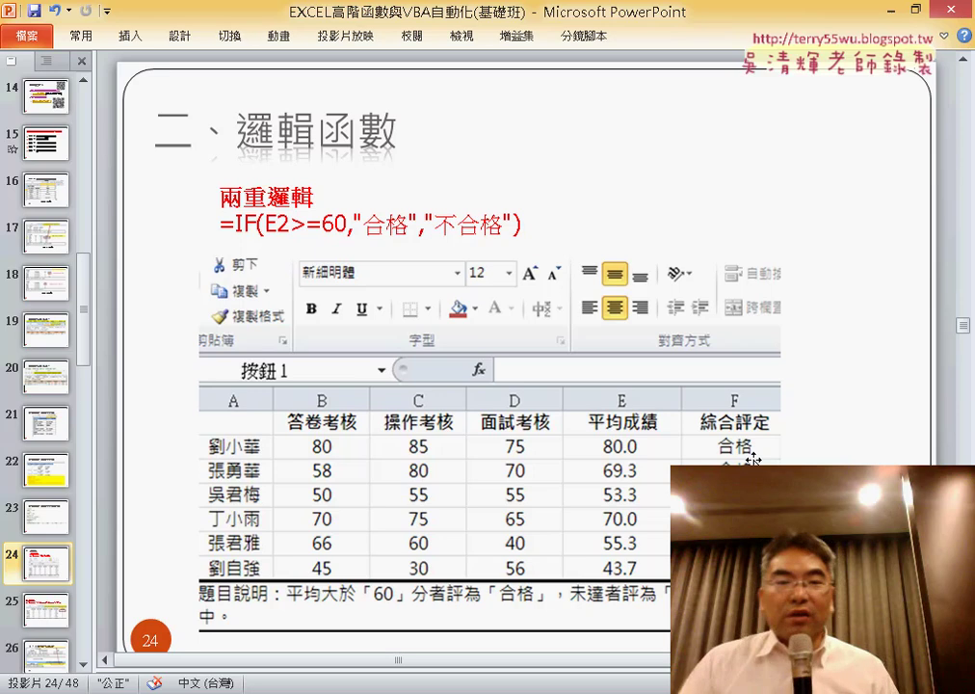
left_click(890, 10)
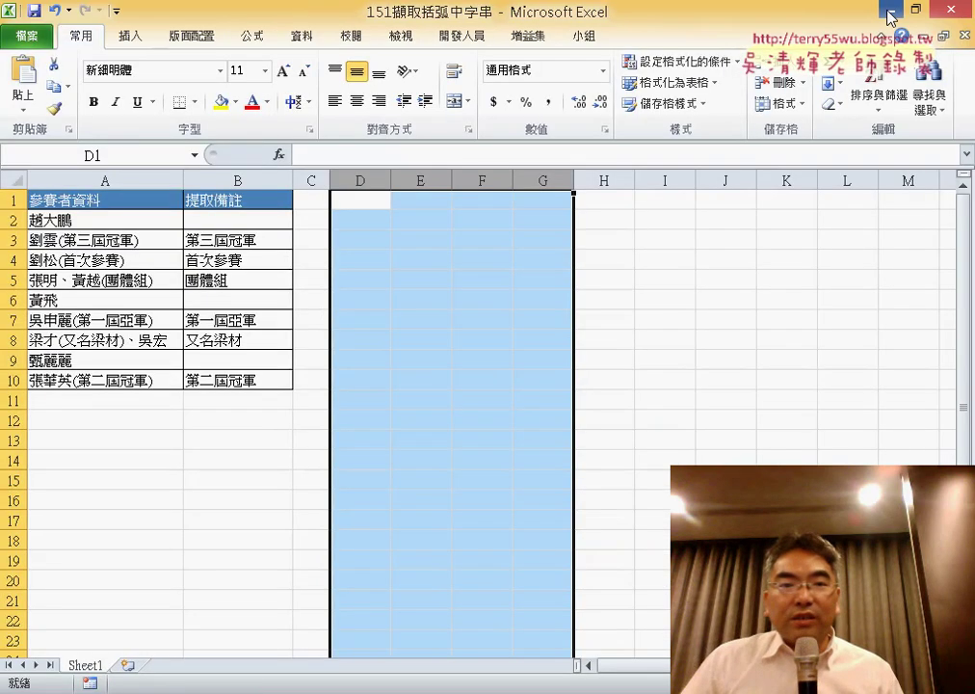
Open the 02邏輯函數 workbook via the desktop 範例檔(基礎班) folder and its 02邏輯函數 subfolder
left_click(890, 12)
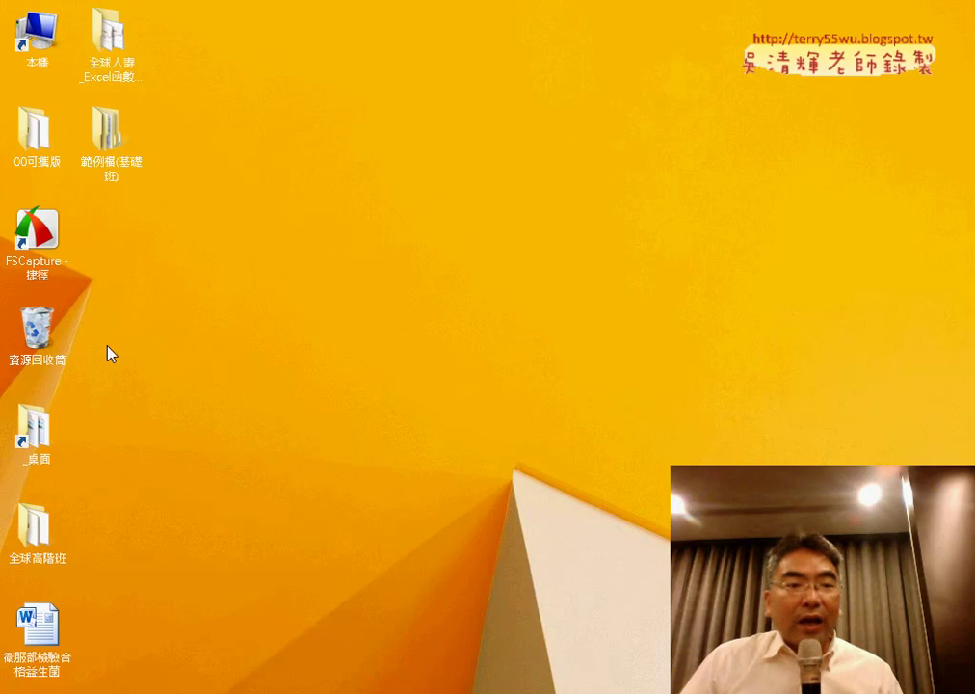
left_click(117, 142)
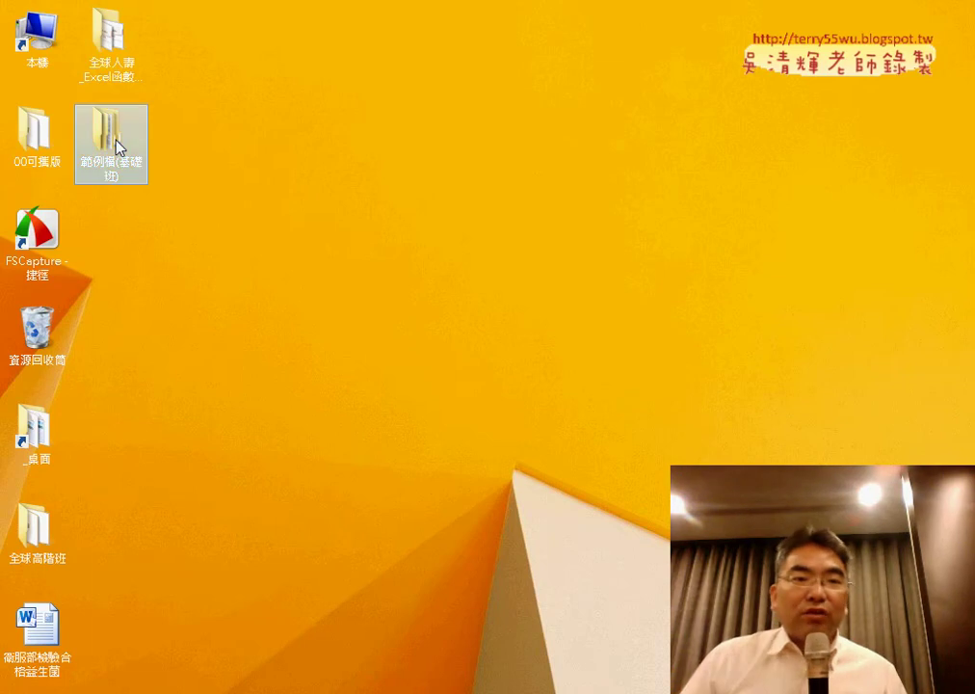
double_click(116, 145)
left_click_drag(409, 99, 572, 20)
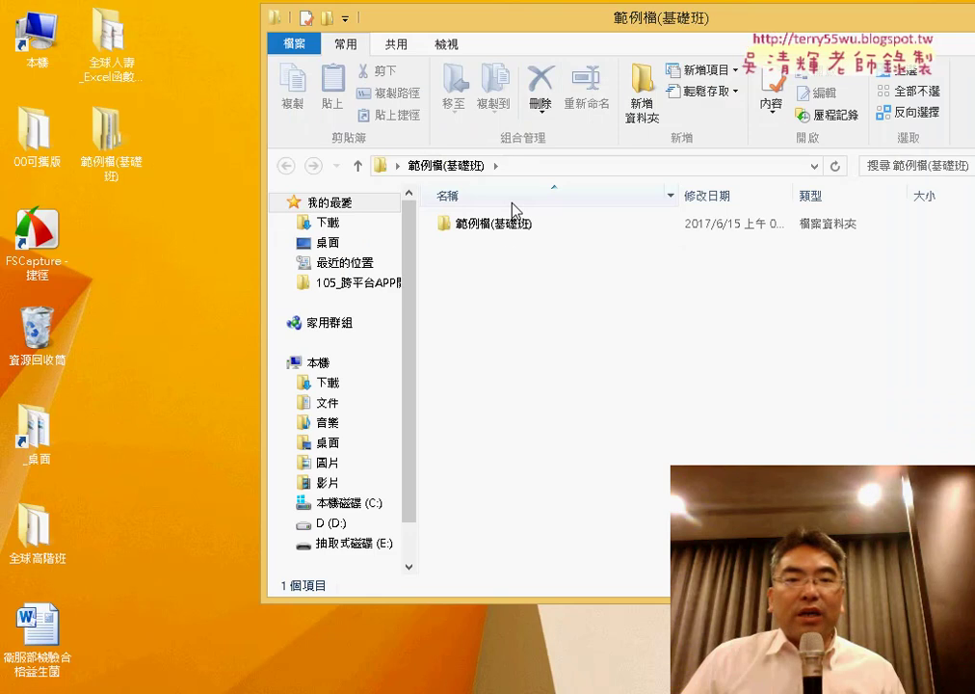
double_click(501, 225)
left_click(506, 245)
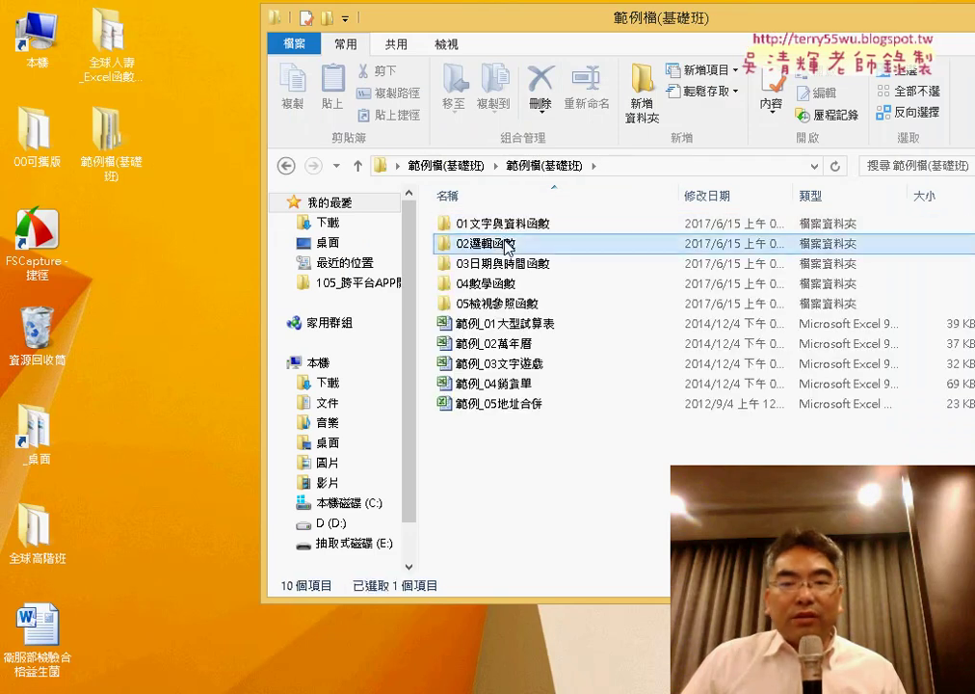
double_click(506, 246)
double_click(505, 225)
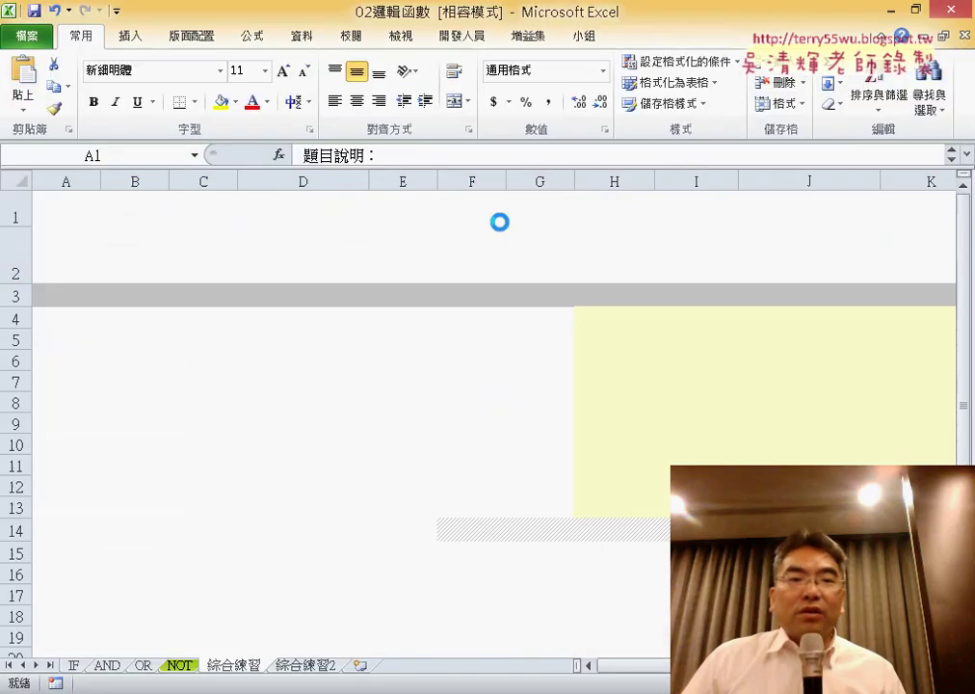
Select F2 on the IF sheet, browse the AND, OR, NOT, 綜合練習 and 綜合練習2 sheets, then return to IF
left_click(74, 664)
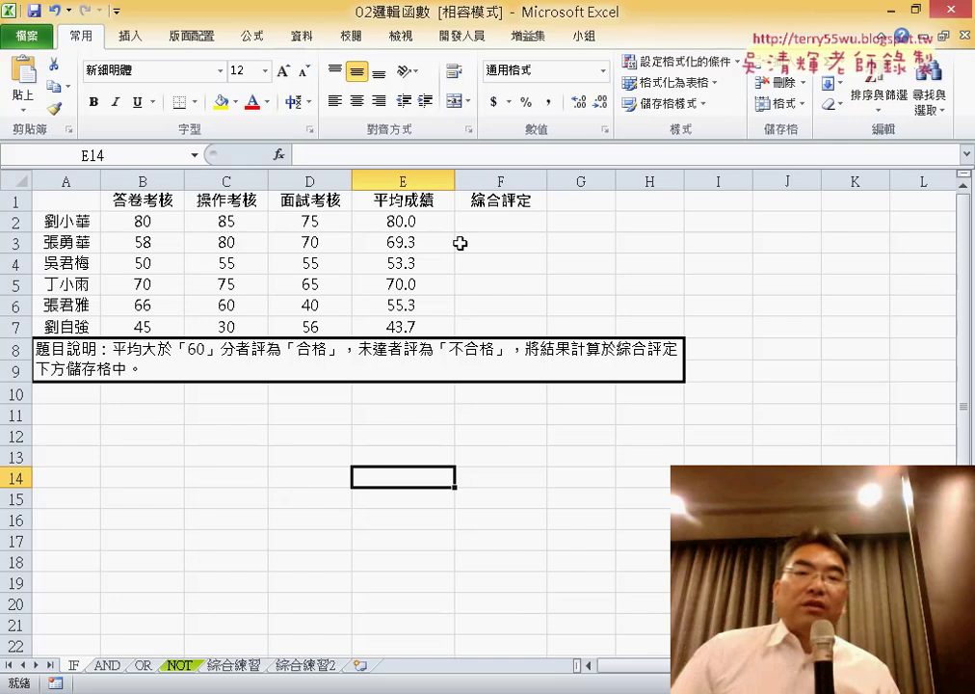
left_click(508, 220)
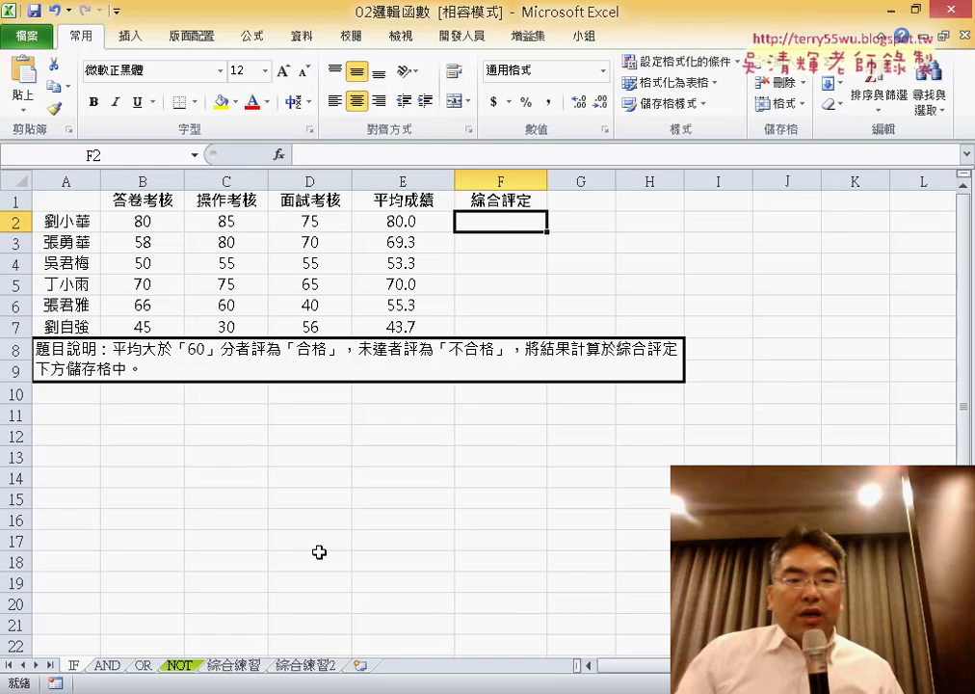
left_click(107, 665)
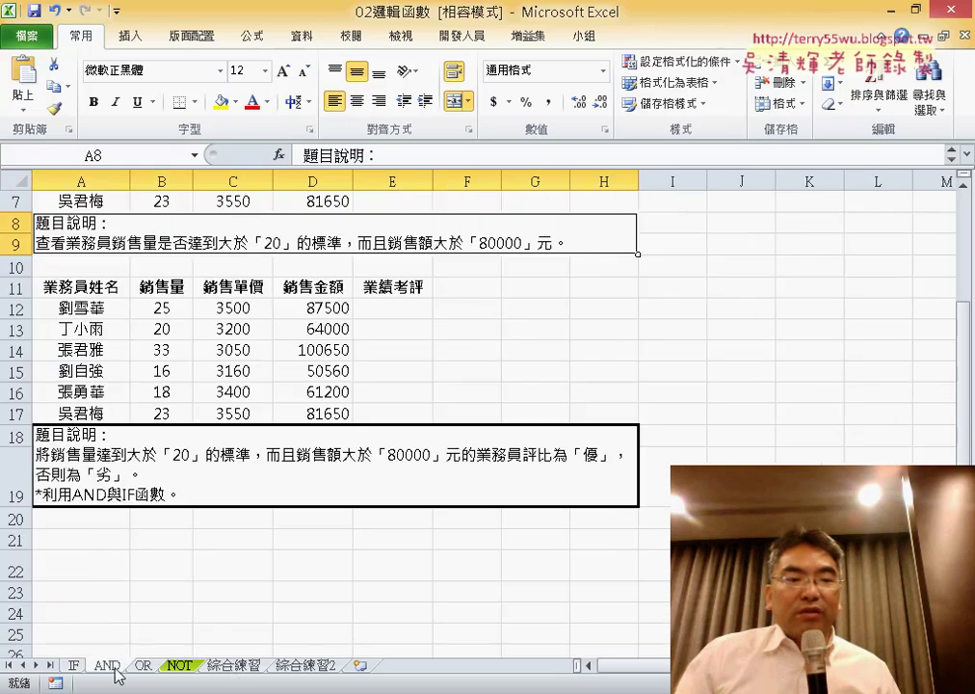
left_click(142, 665)
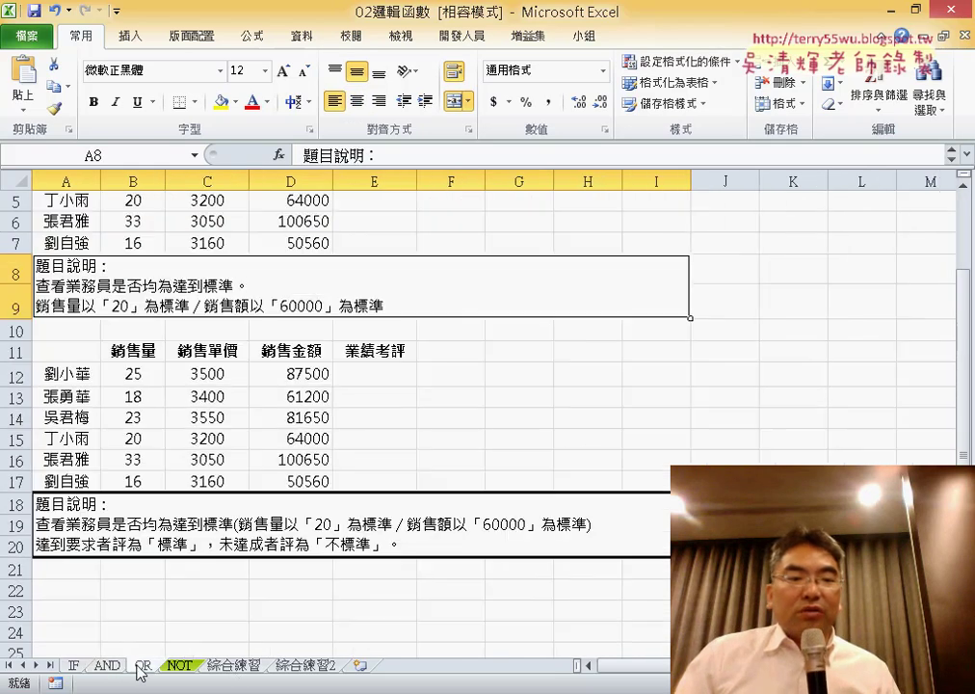
left_click(179, 665)
left_click(232, 665)
left_click(301, 664)
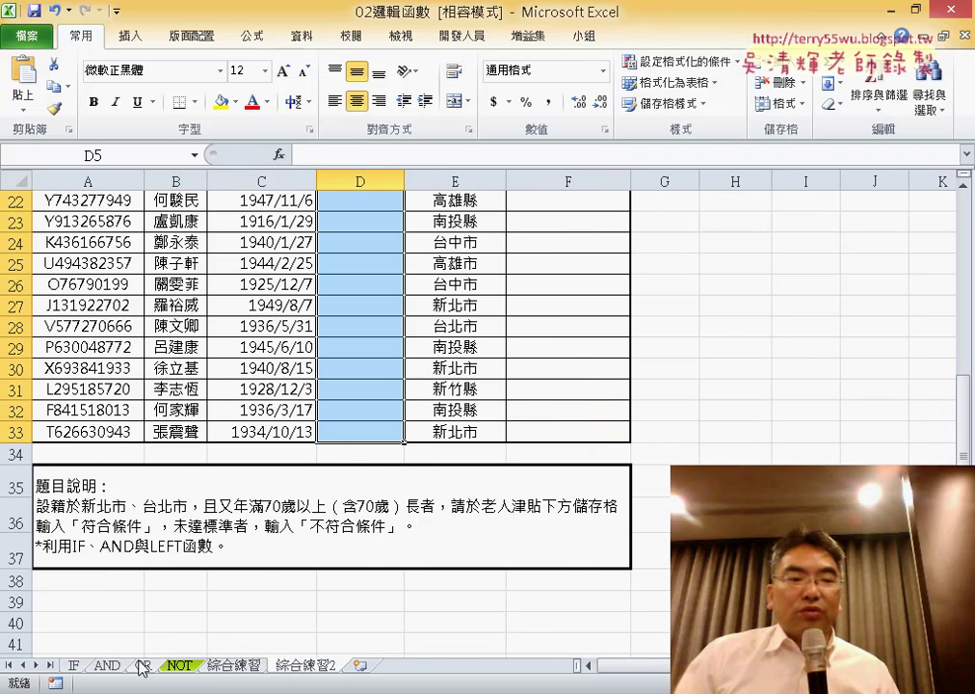
left_click(77, 665)
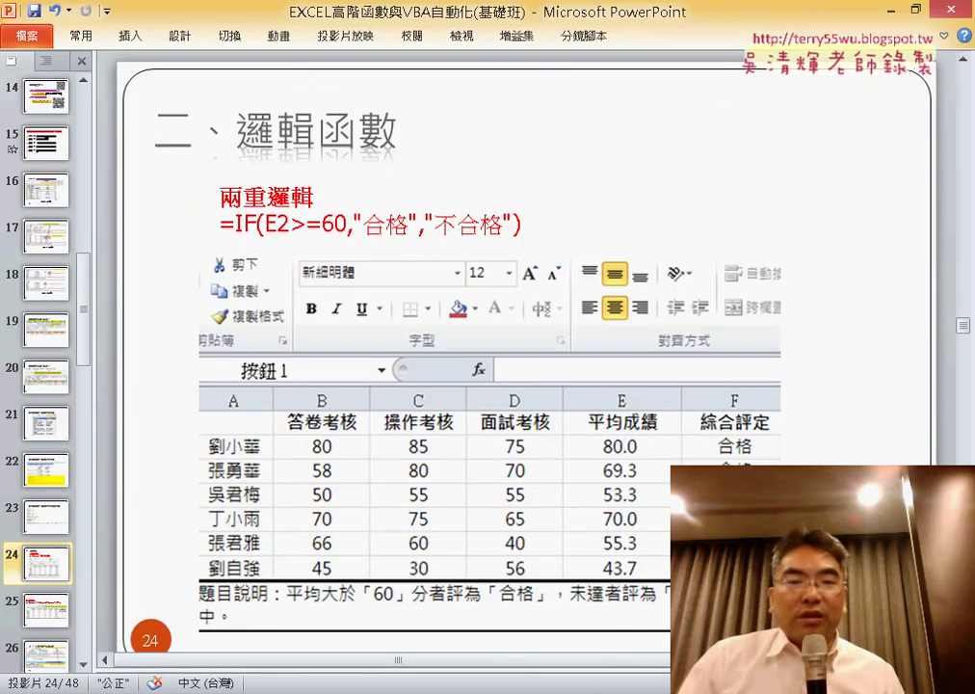
Advance to slide 25 showing the nested IF grading formula with A, B, C, D levels
scroll(734, 446, "down", 1)
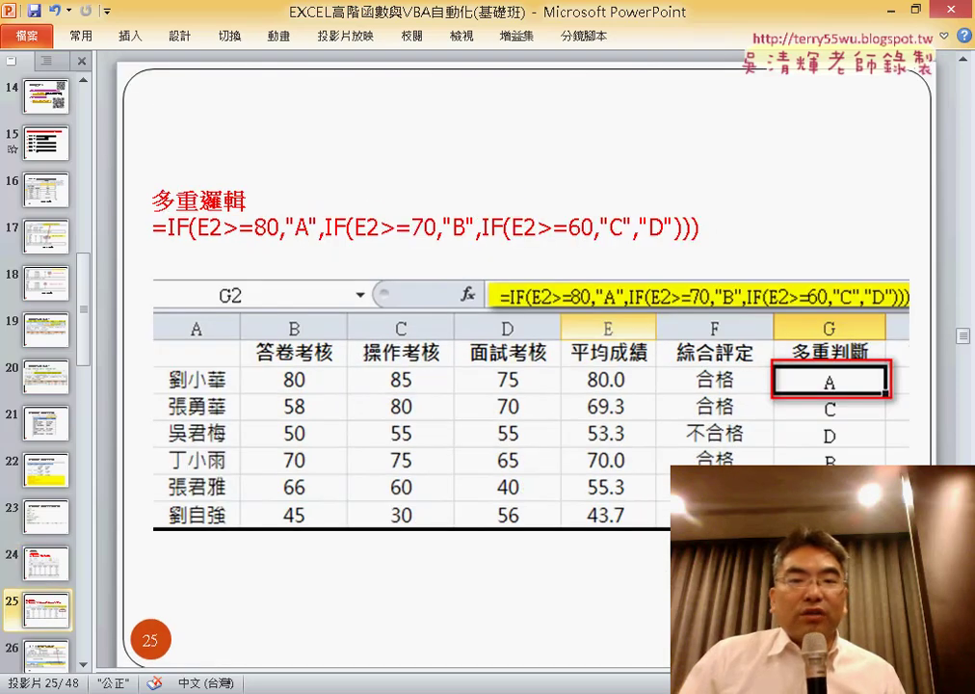